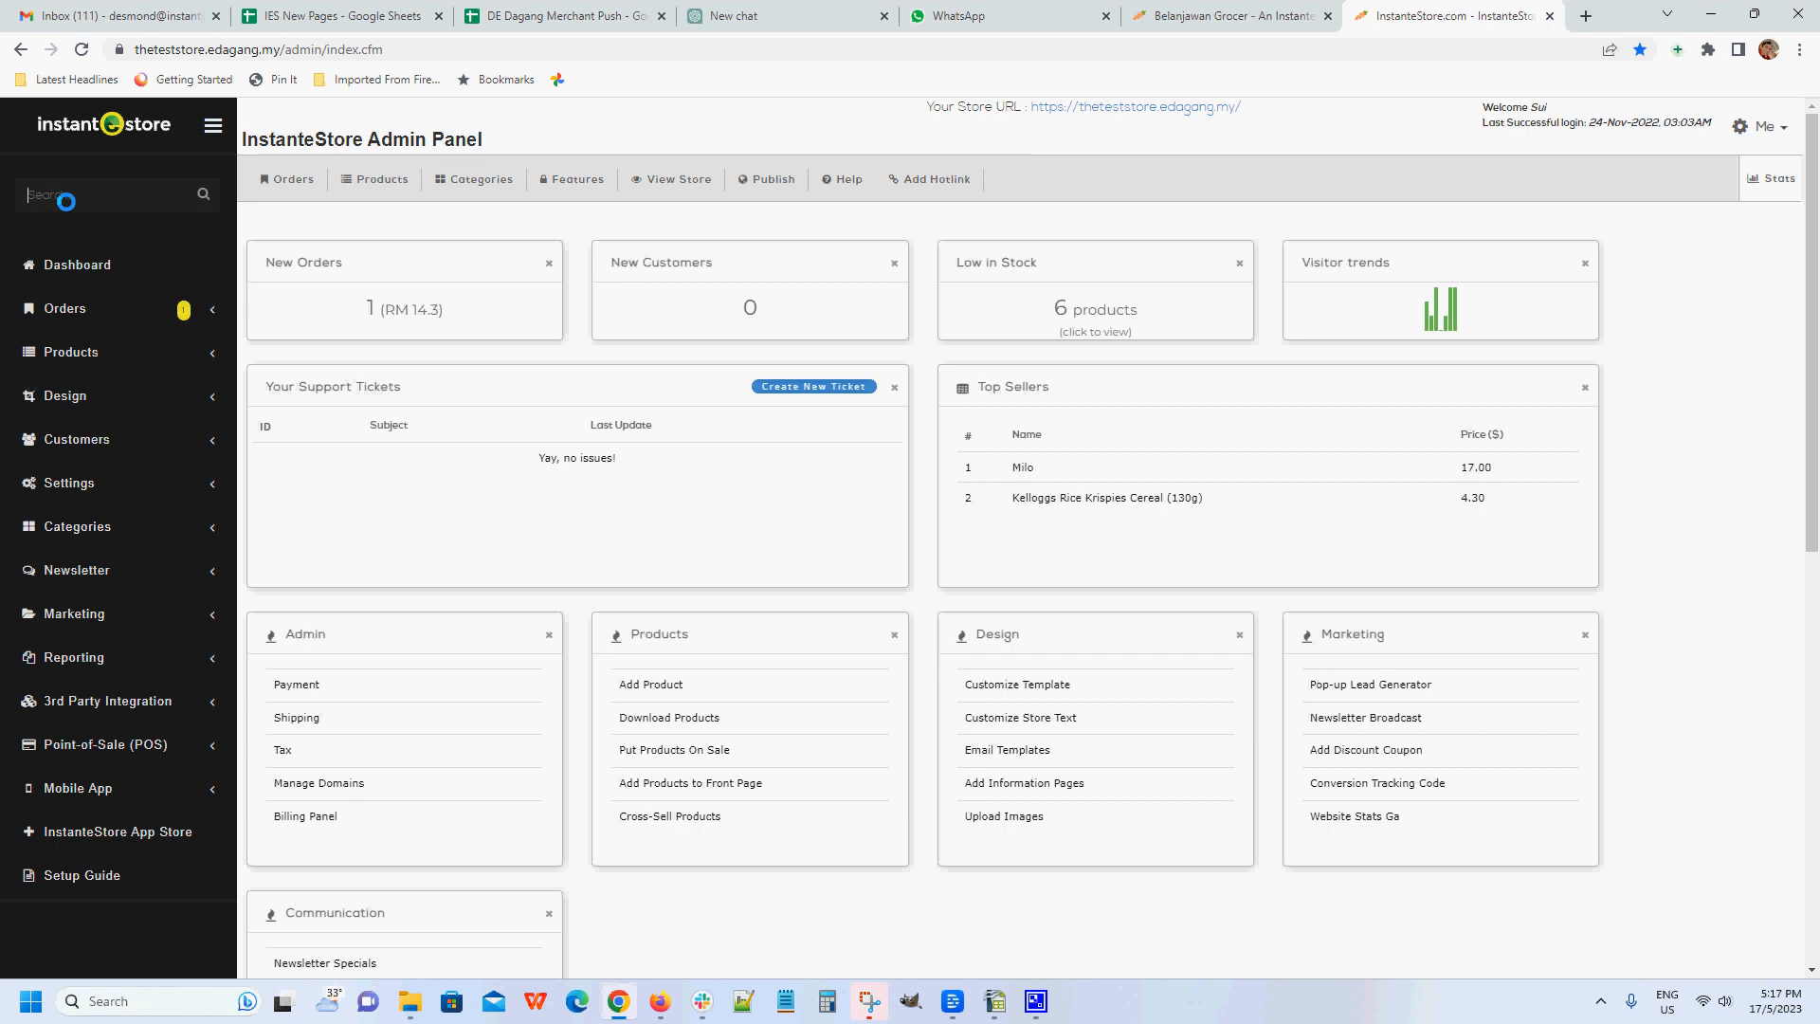
# Open the Flash Sales page by searching the admin for "flash", and search for products in the Hampers category
pyautogui.write('flash')
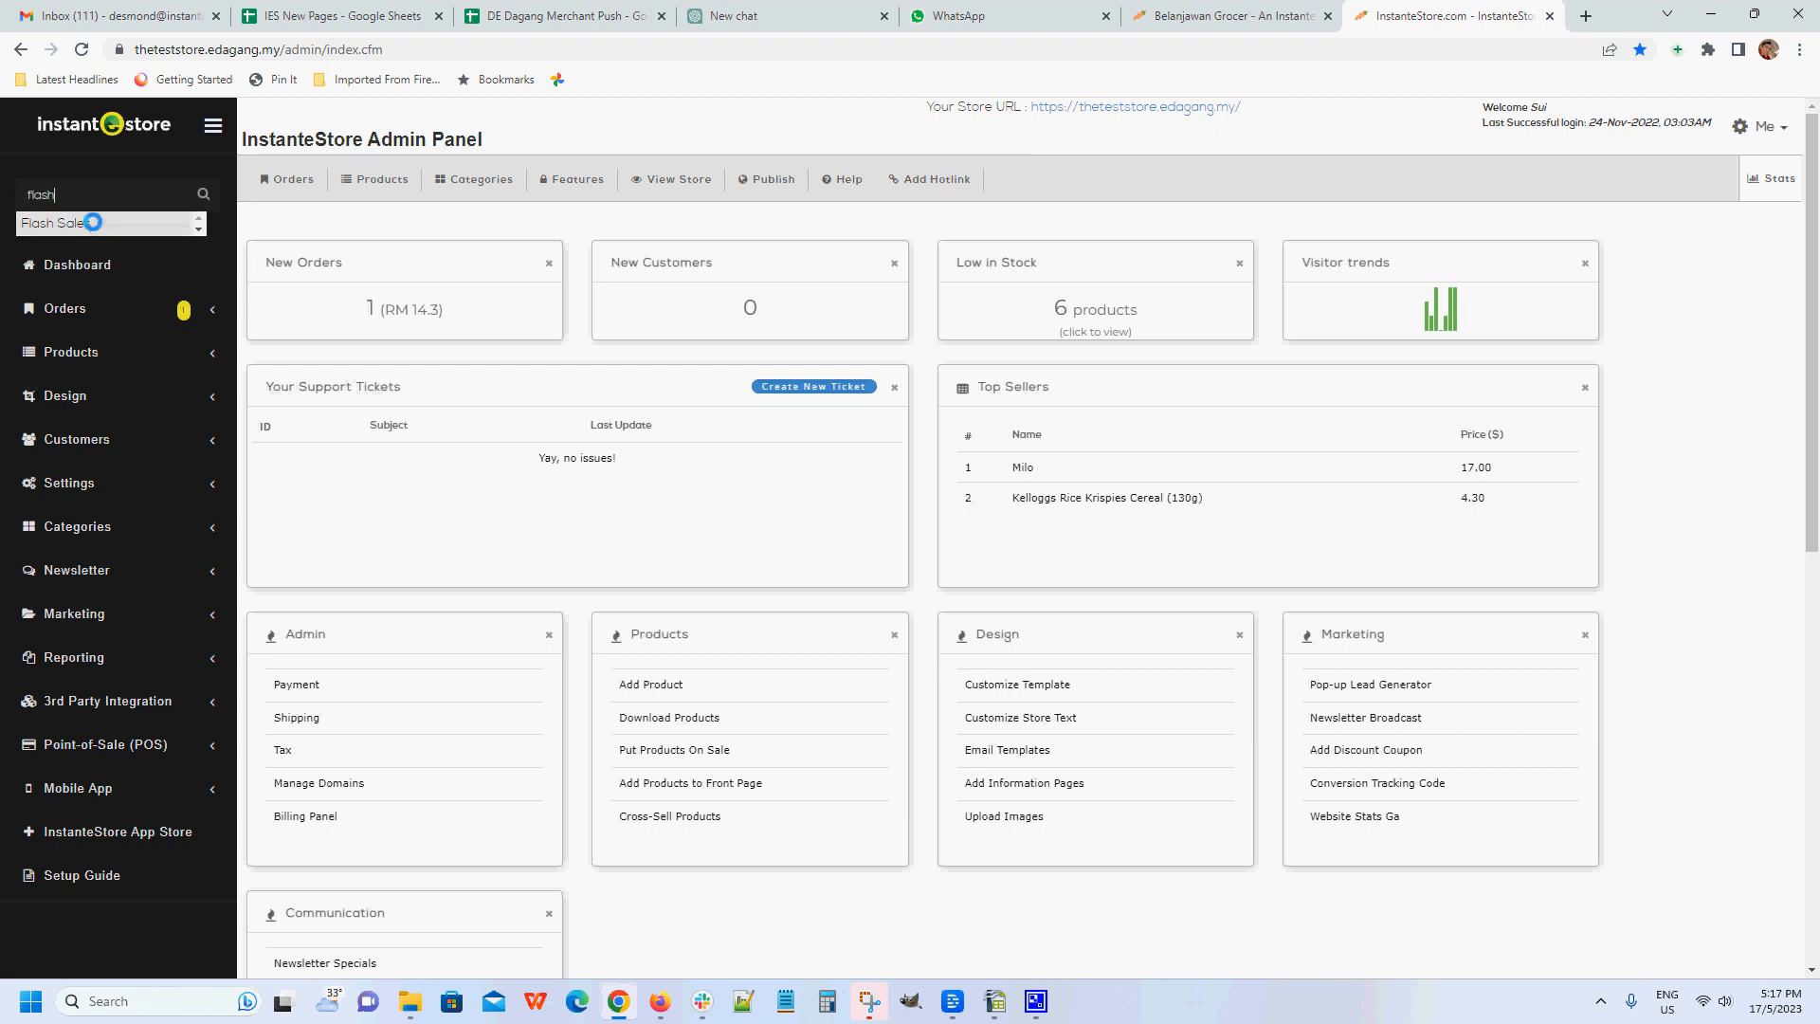
pyautogui.click(92, 221)
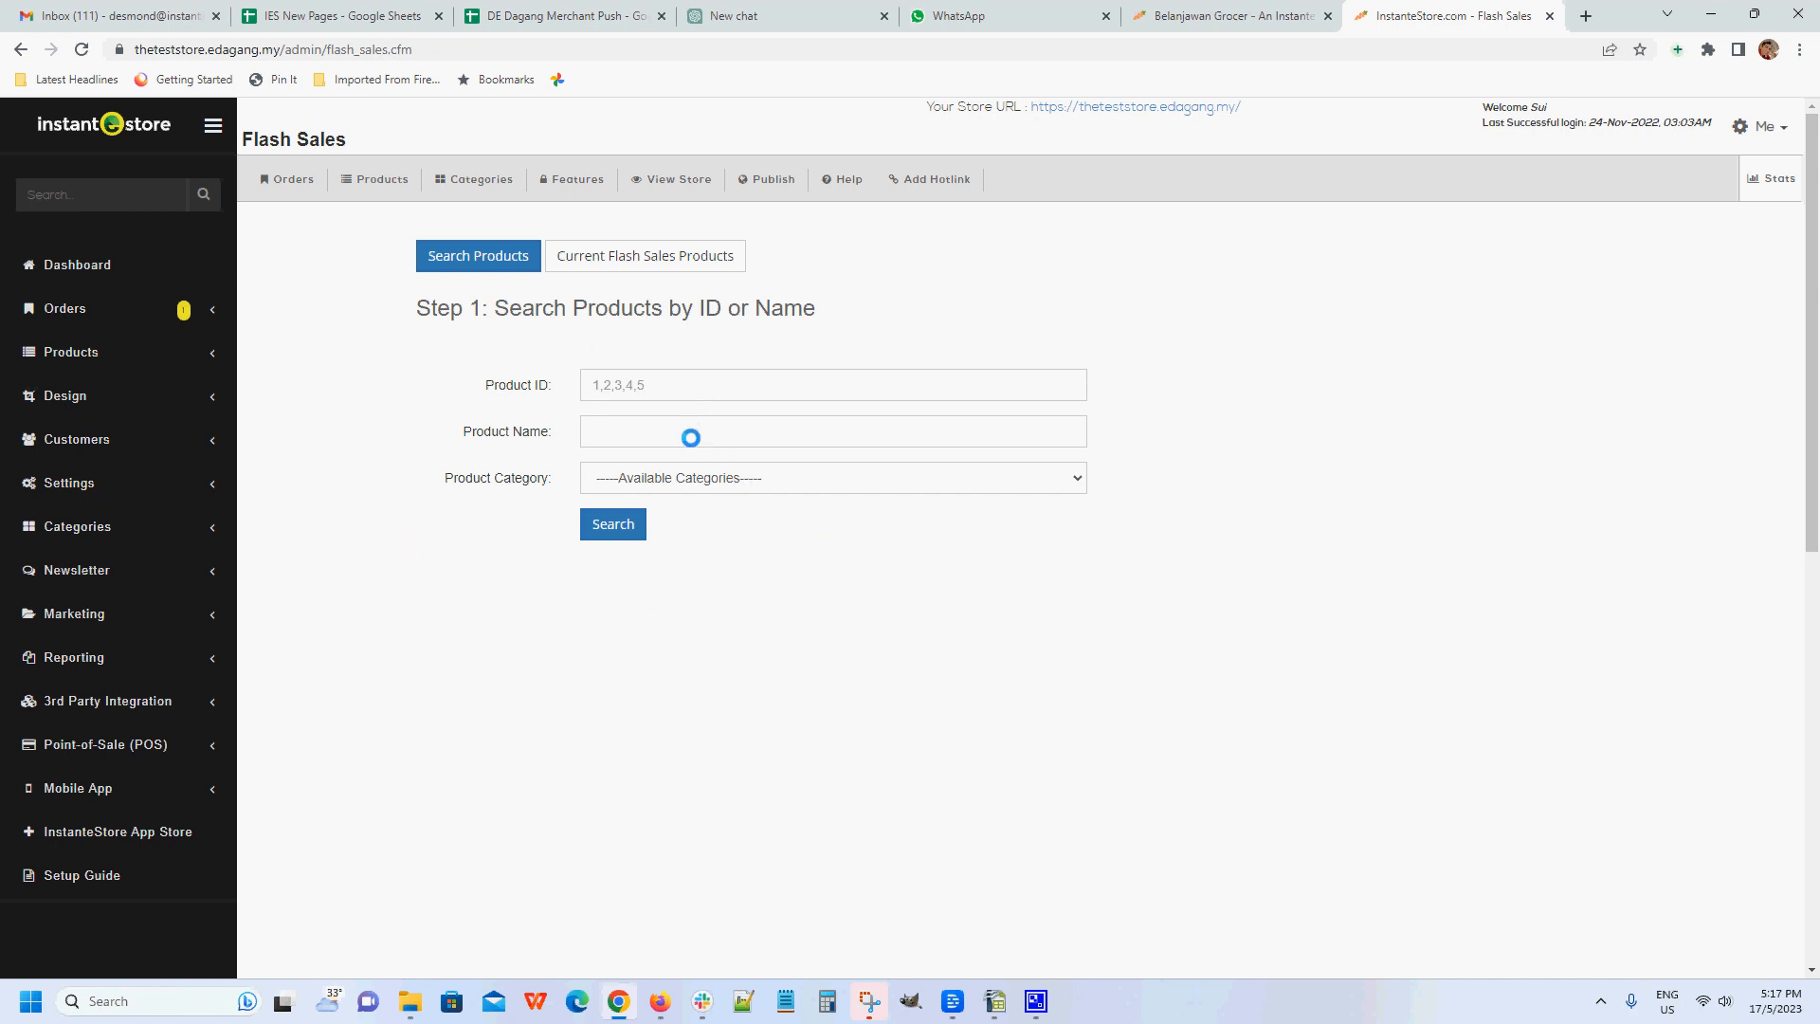
pyautogui.click(706, 484)
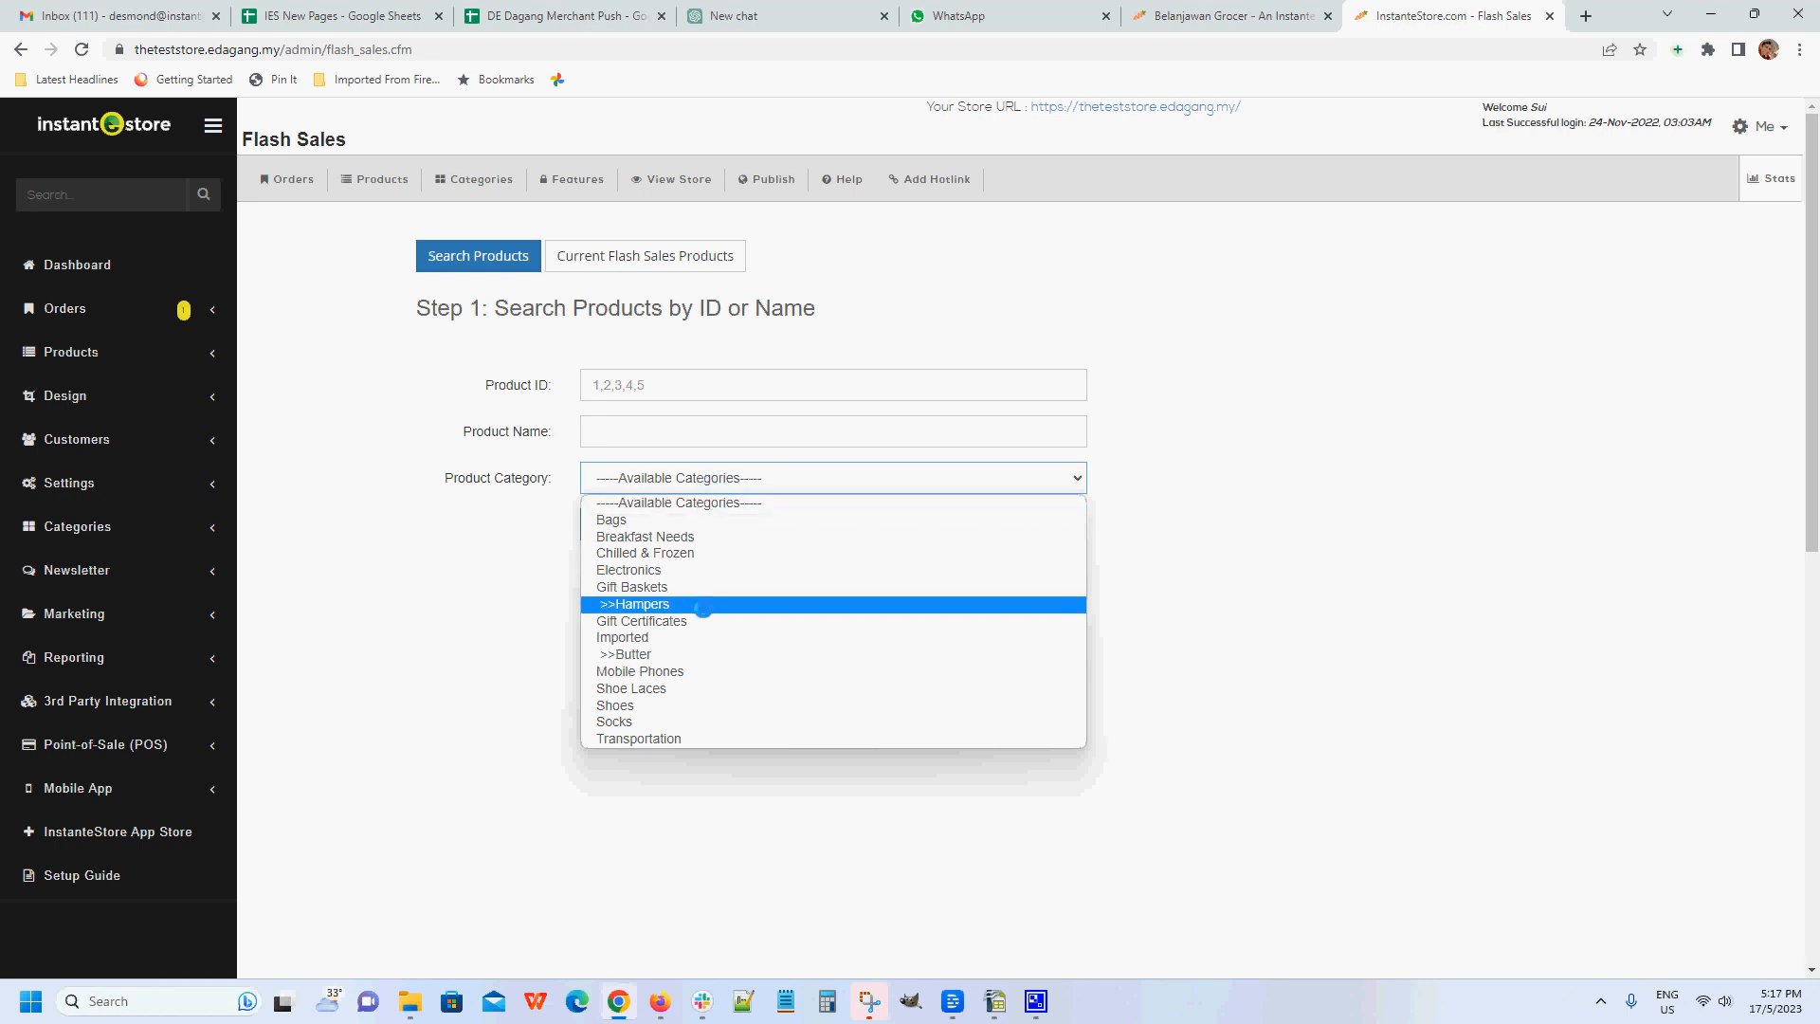
pyautogui.click(701, 603)
pyautogui.click(613, 524)
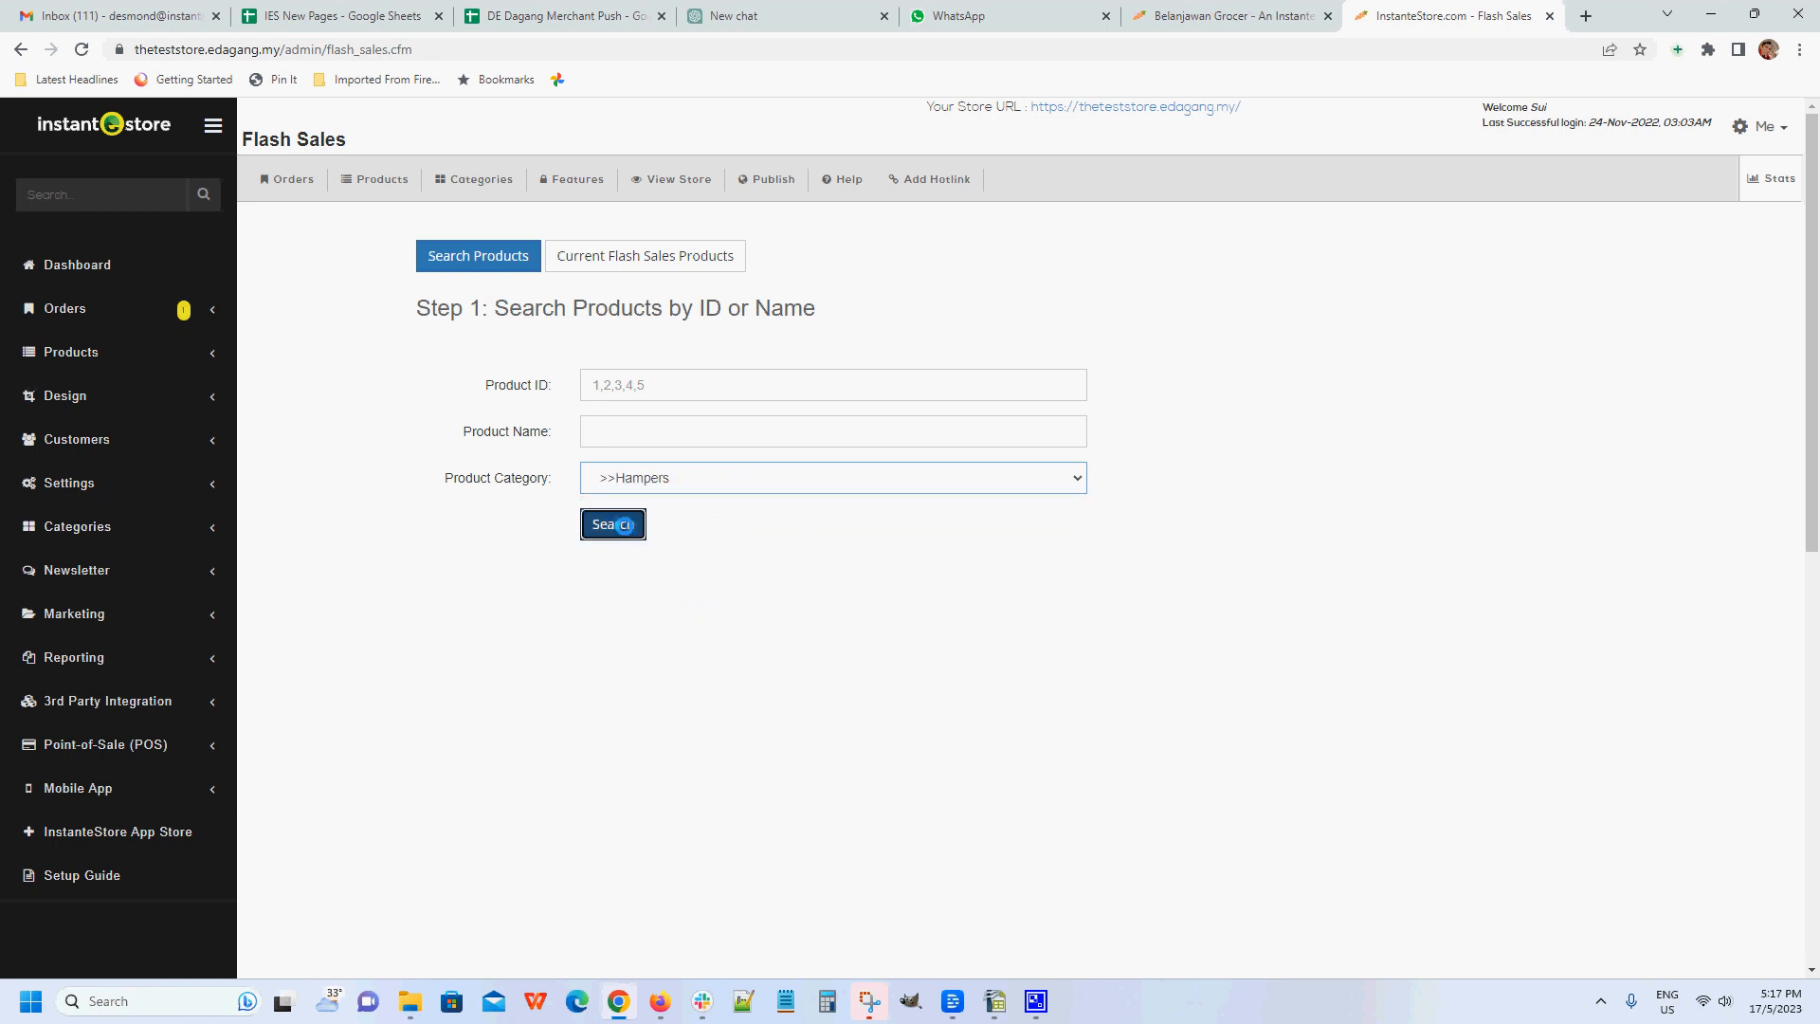
# Activate both hampers for the flash sale, pricing Merdeka Hamper at 100.00 and Super Merdeka Hamper at 249.00
pyautogui.scroll(-4, 794, 563)
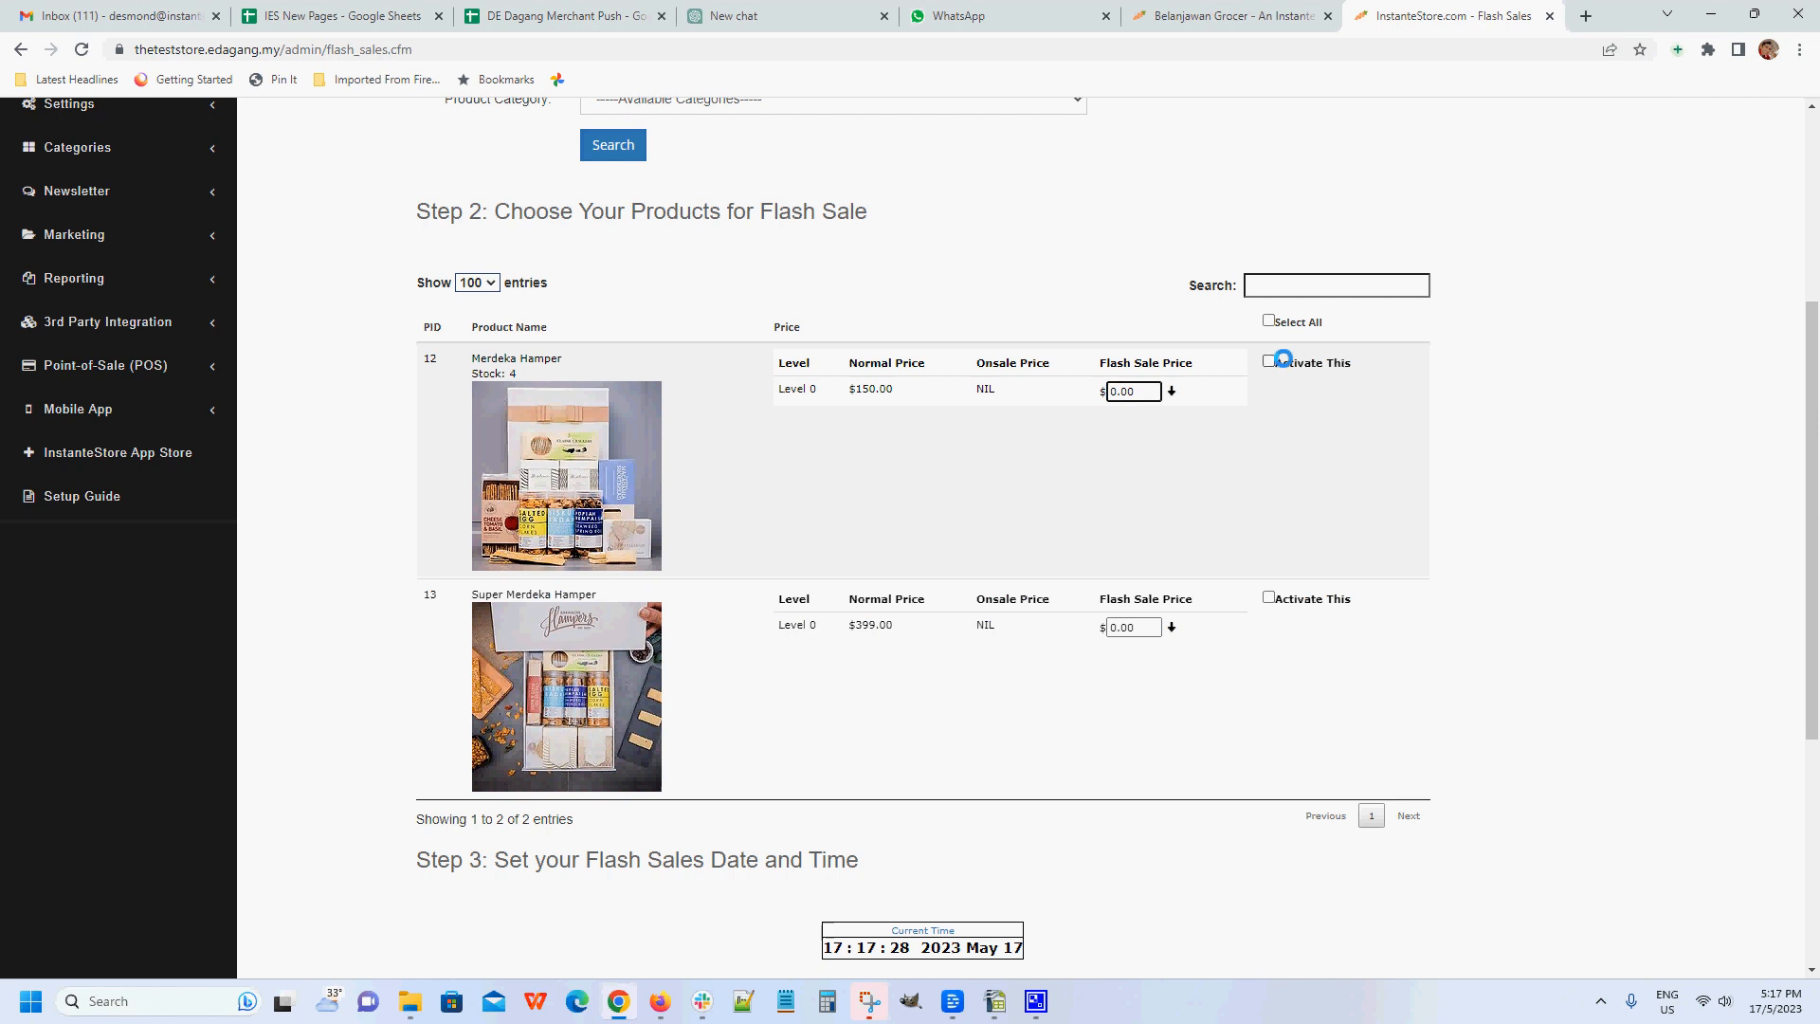
pyautogui.click(1114, 392)
pyautogui.moveTo(1115, 393); pyautogui.dragTo(1104, 392)
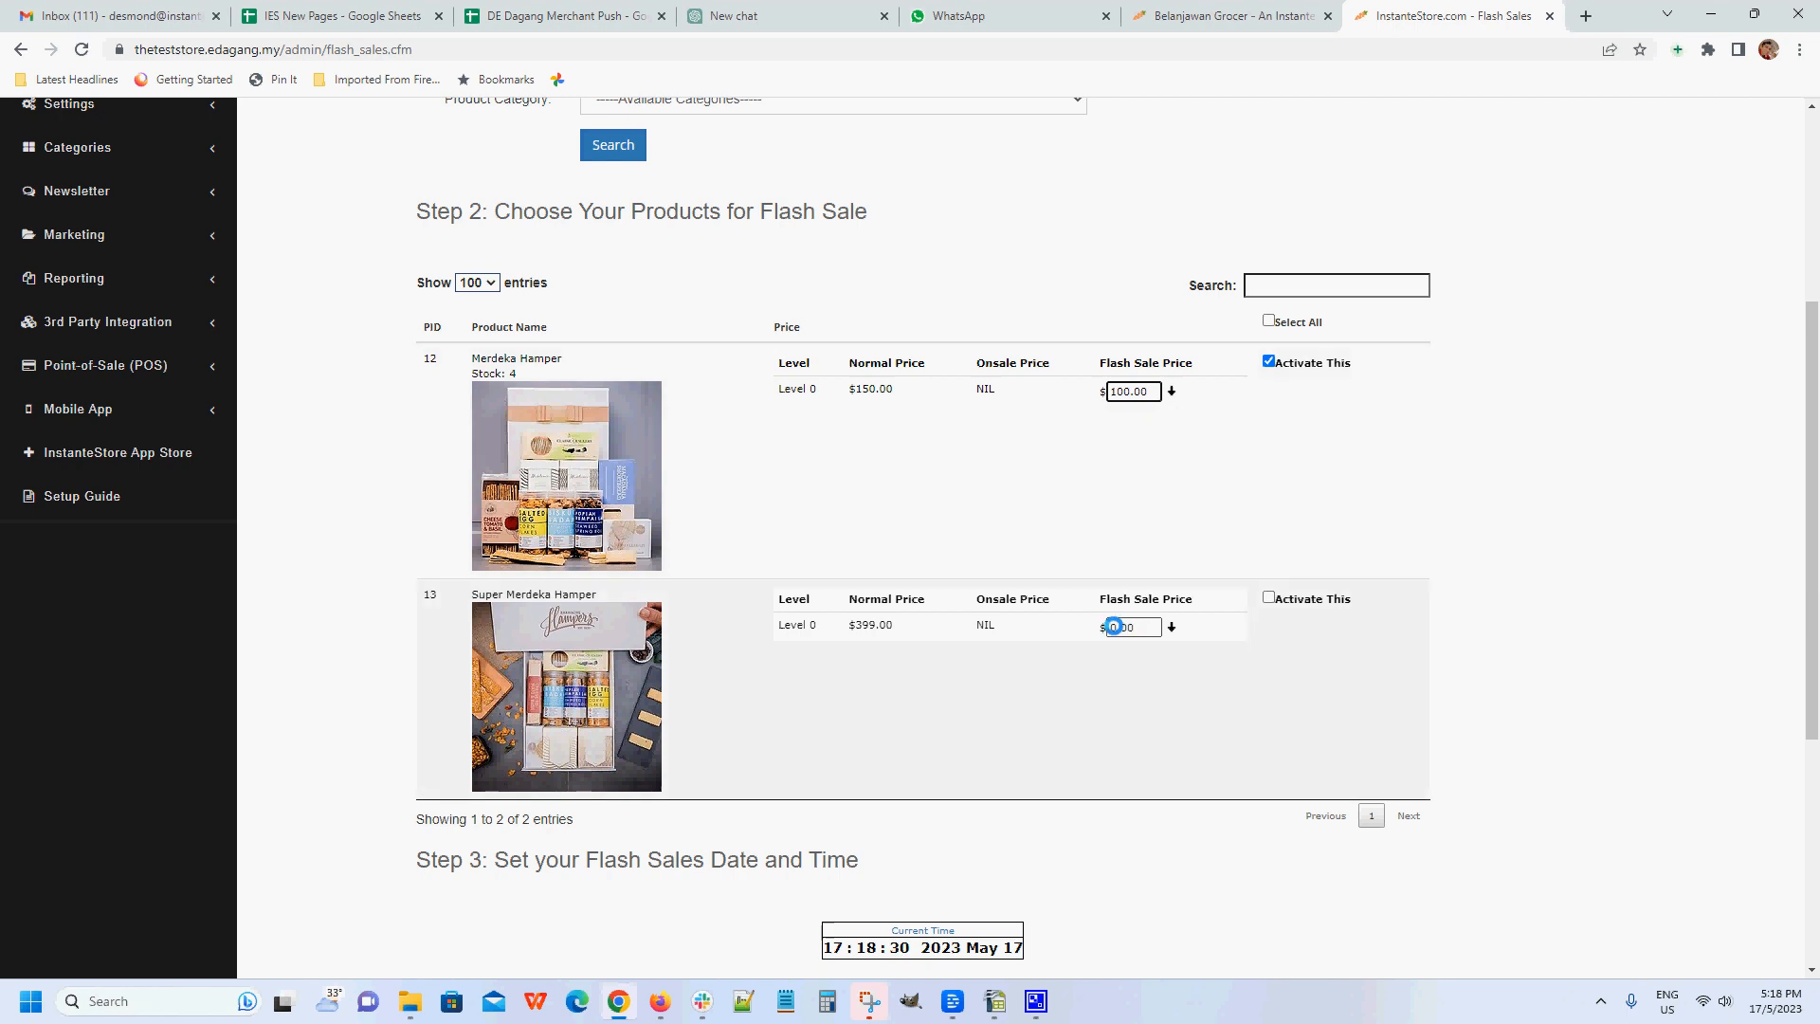
pyautogui.moveTo(1114, 626); pyautogui.dragTo(1097, 627)
pyautogui.write('249')
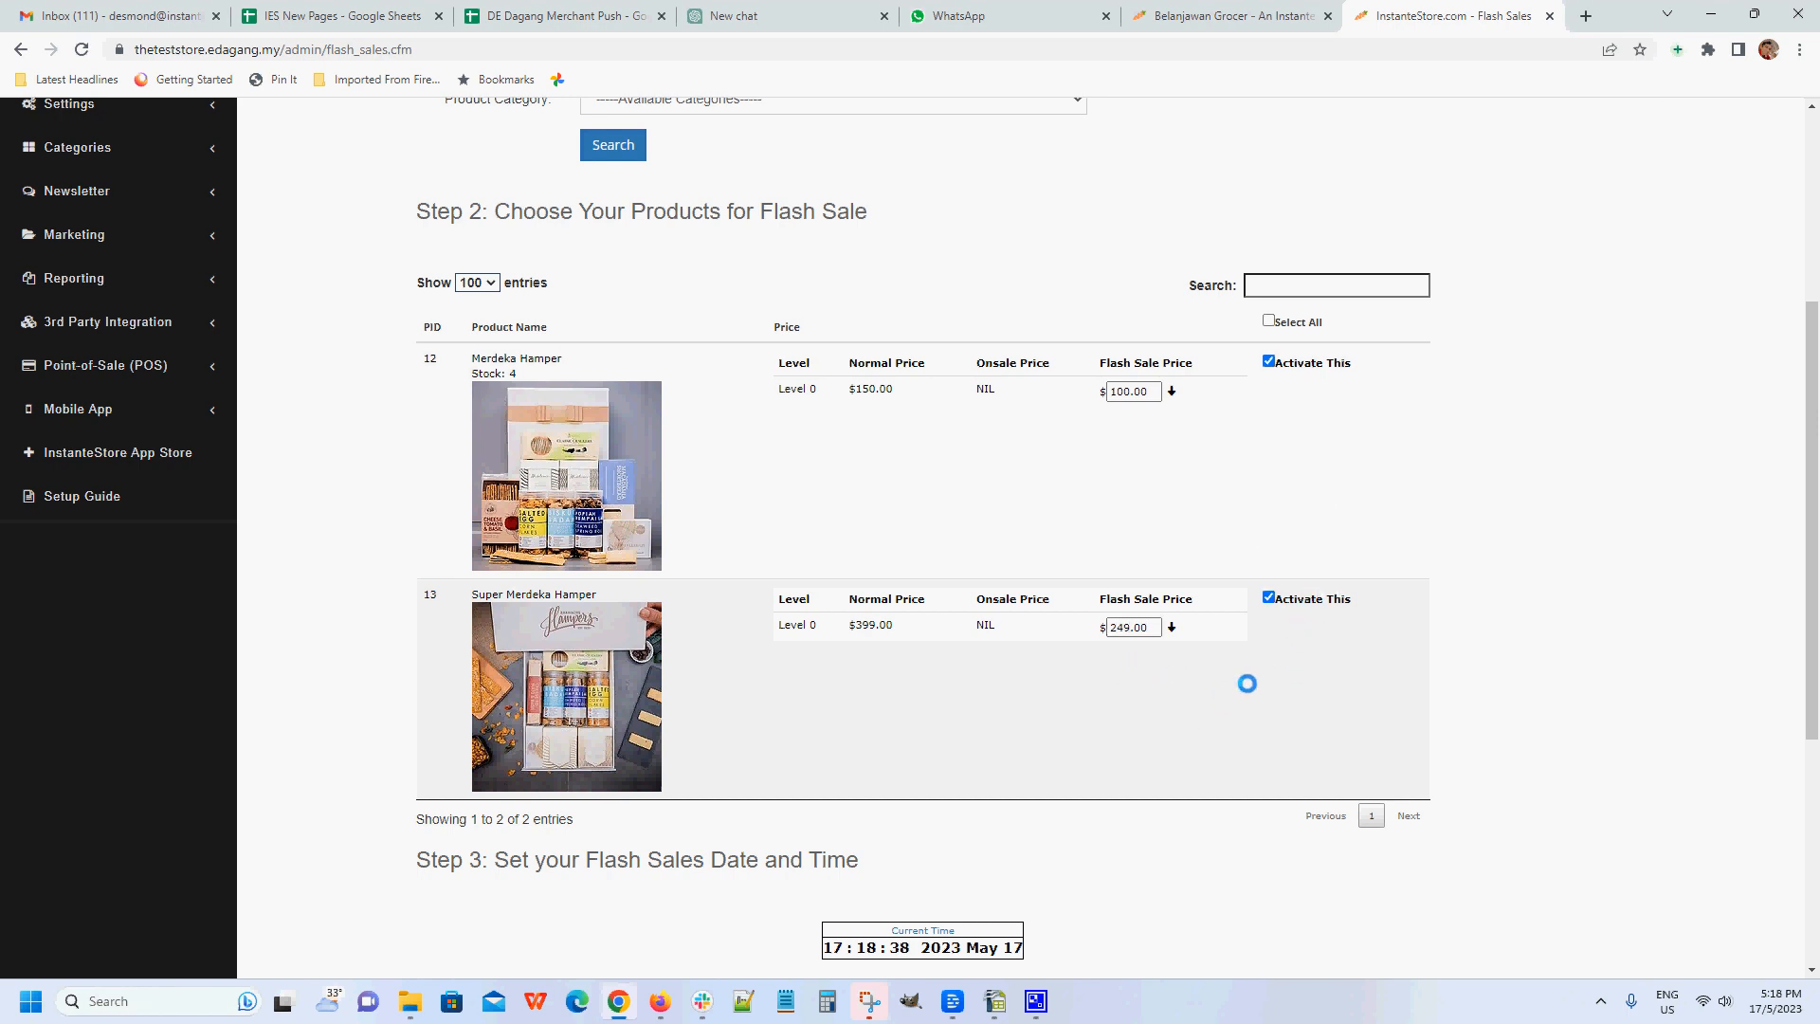
# Set the flash sale's start date and time to 2023/05/17 17:20
pyautogui.scroll(-2, 1248, 682)
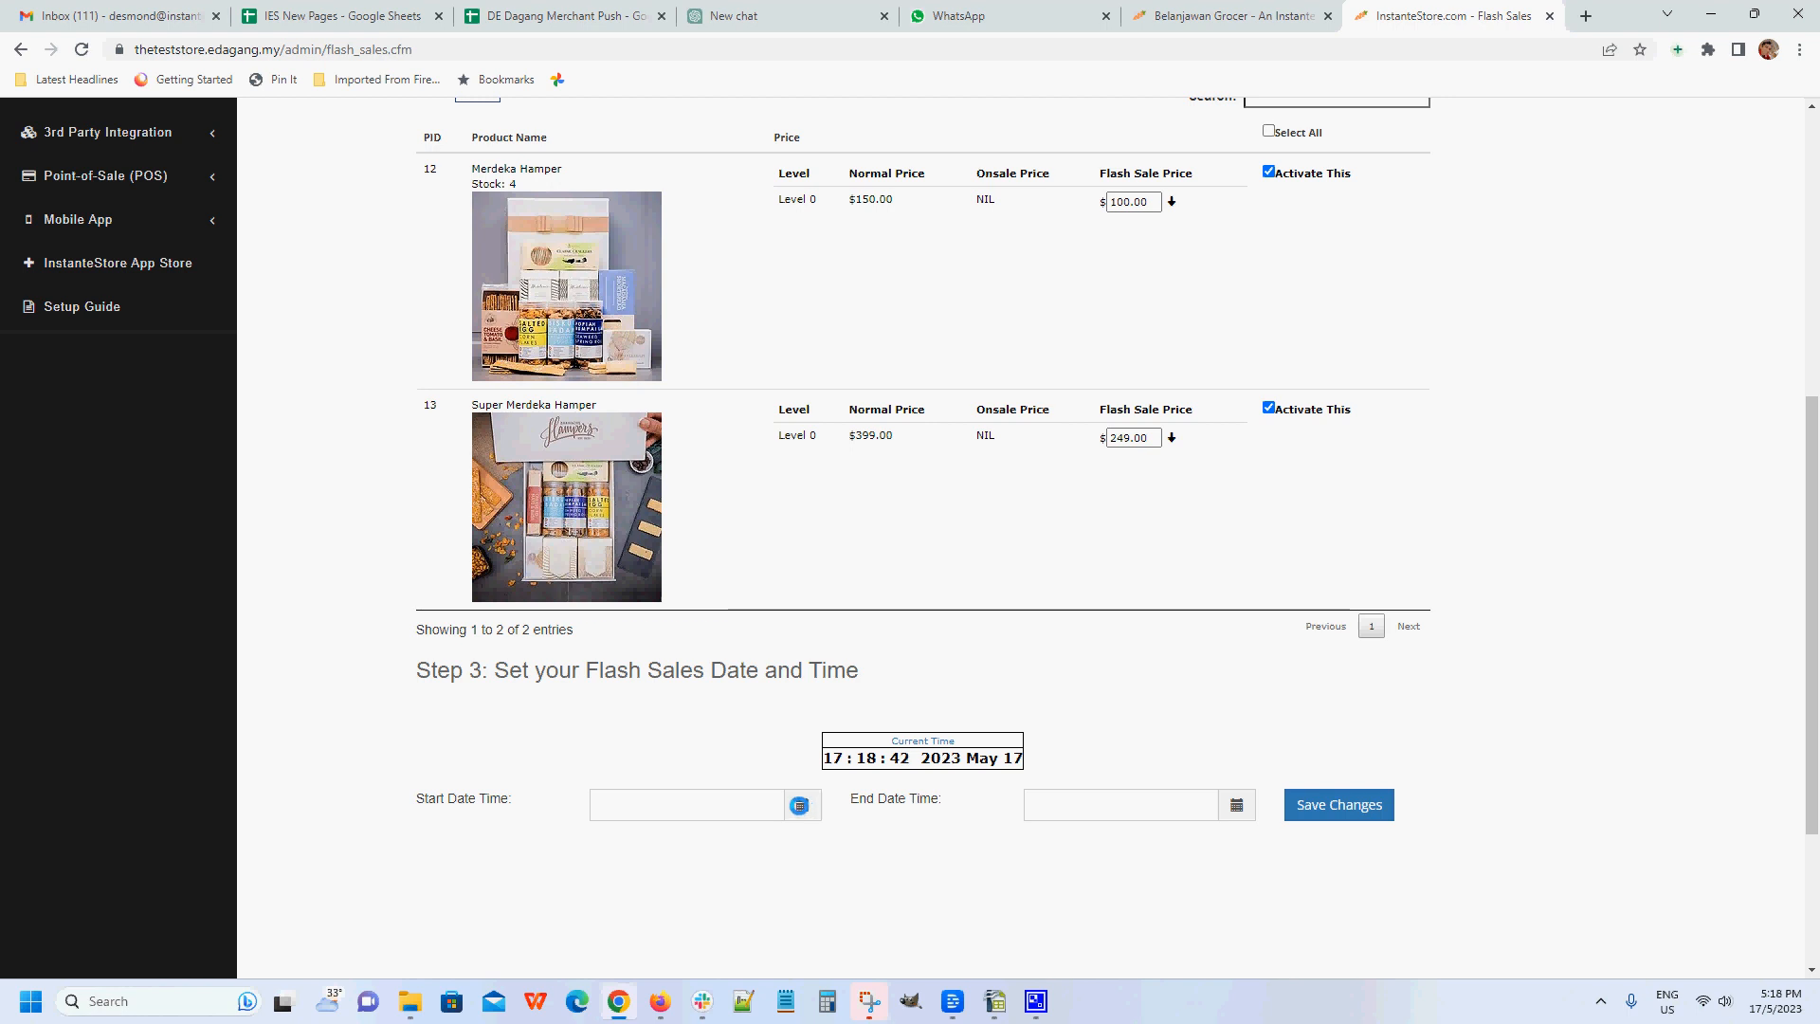
pyautogui.click(803, 804)
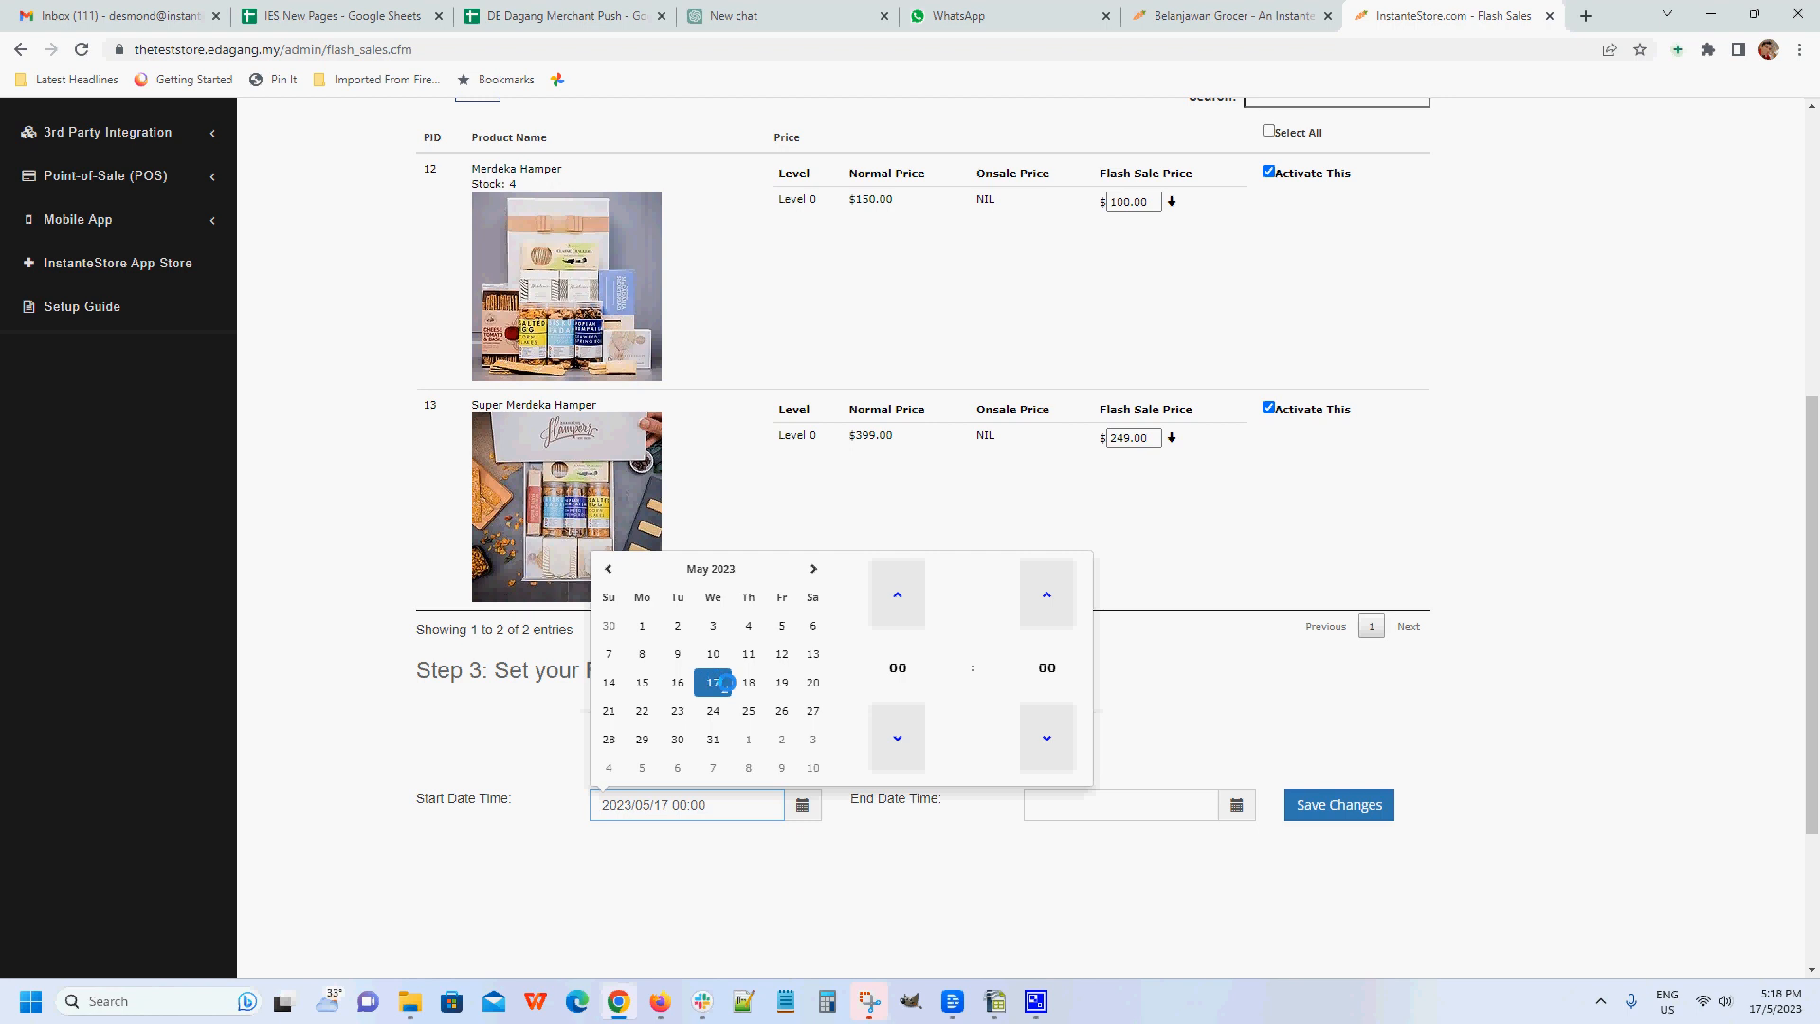
pyautogui.click(872, 829)
pyautogui.scroll(-3, 865, 739)
pyautogui.click(803, 548)
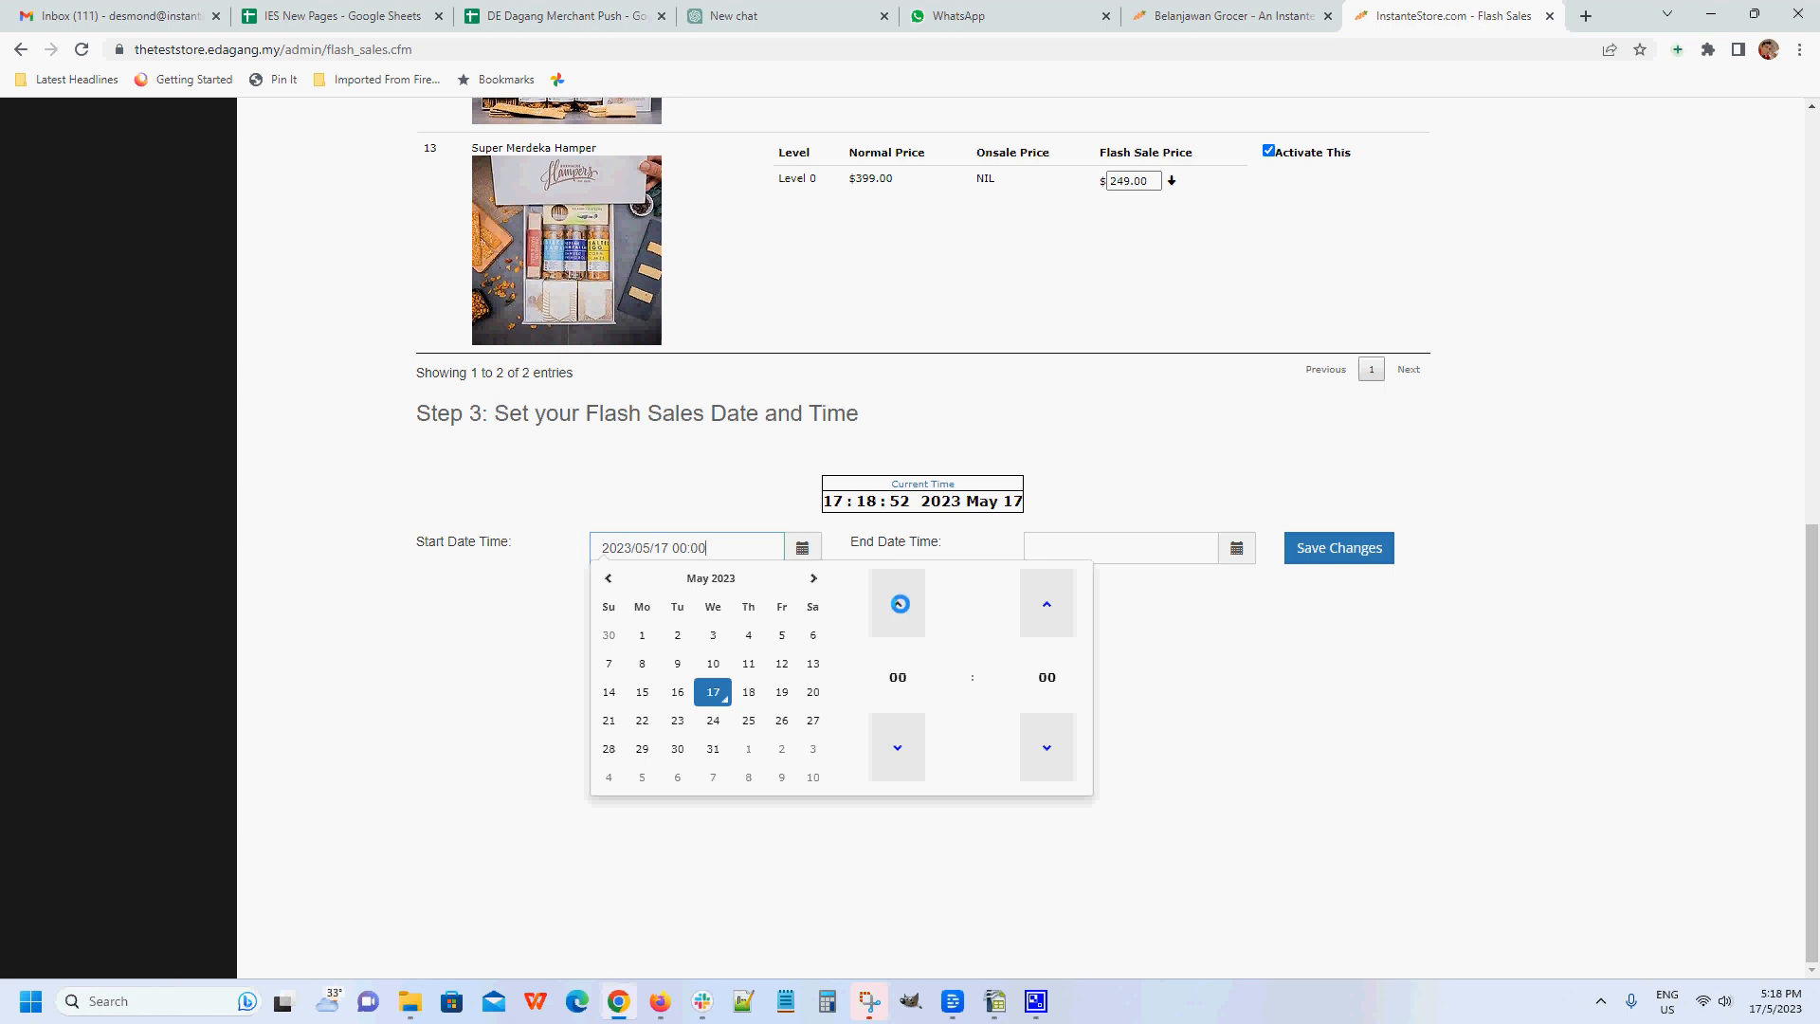
pyautogui.click(898, 675)
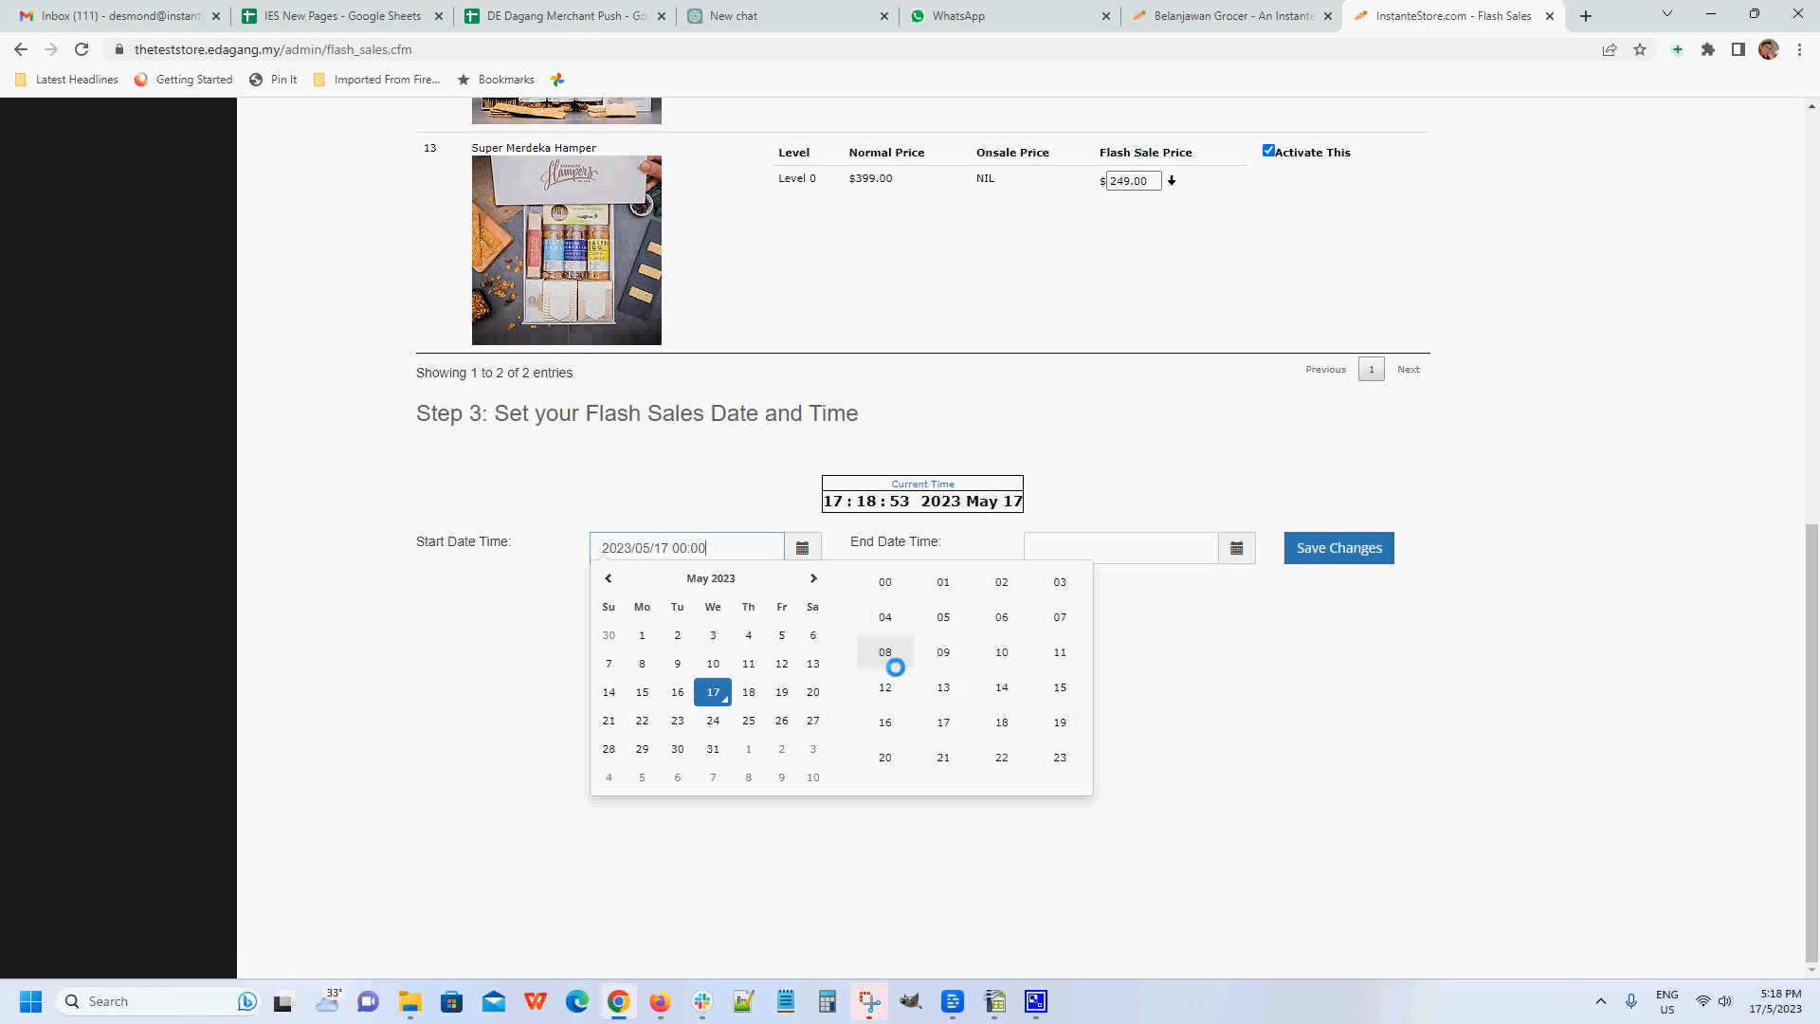
pyautogui.click(950, 718)
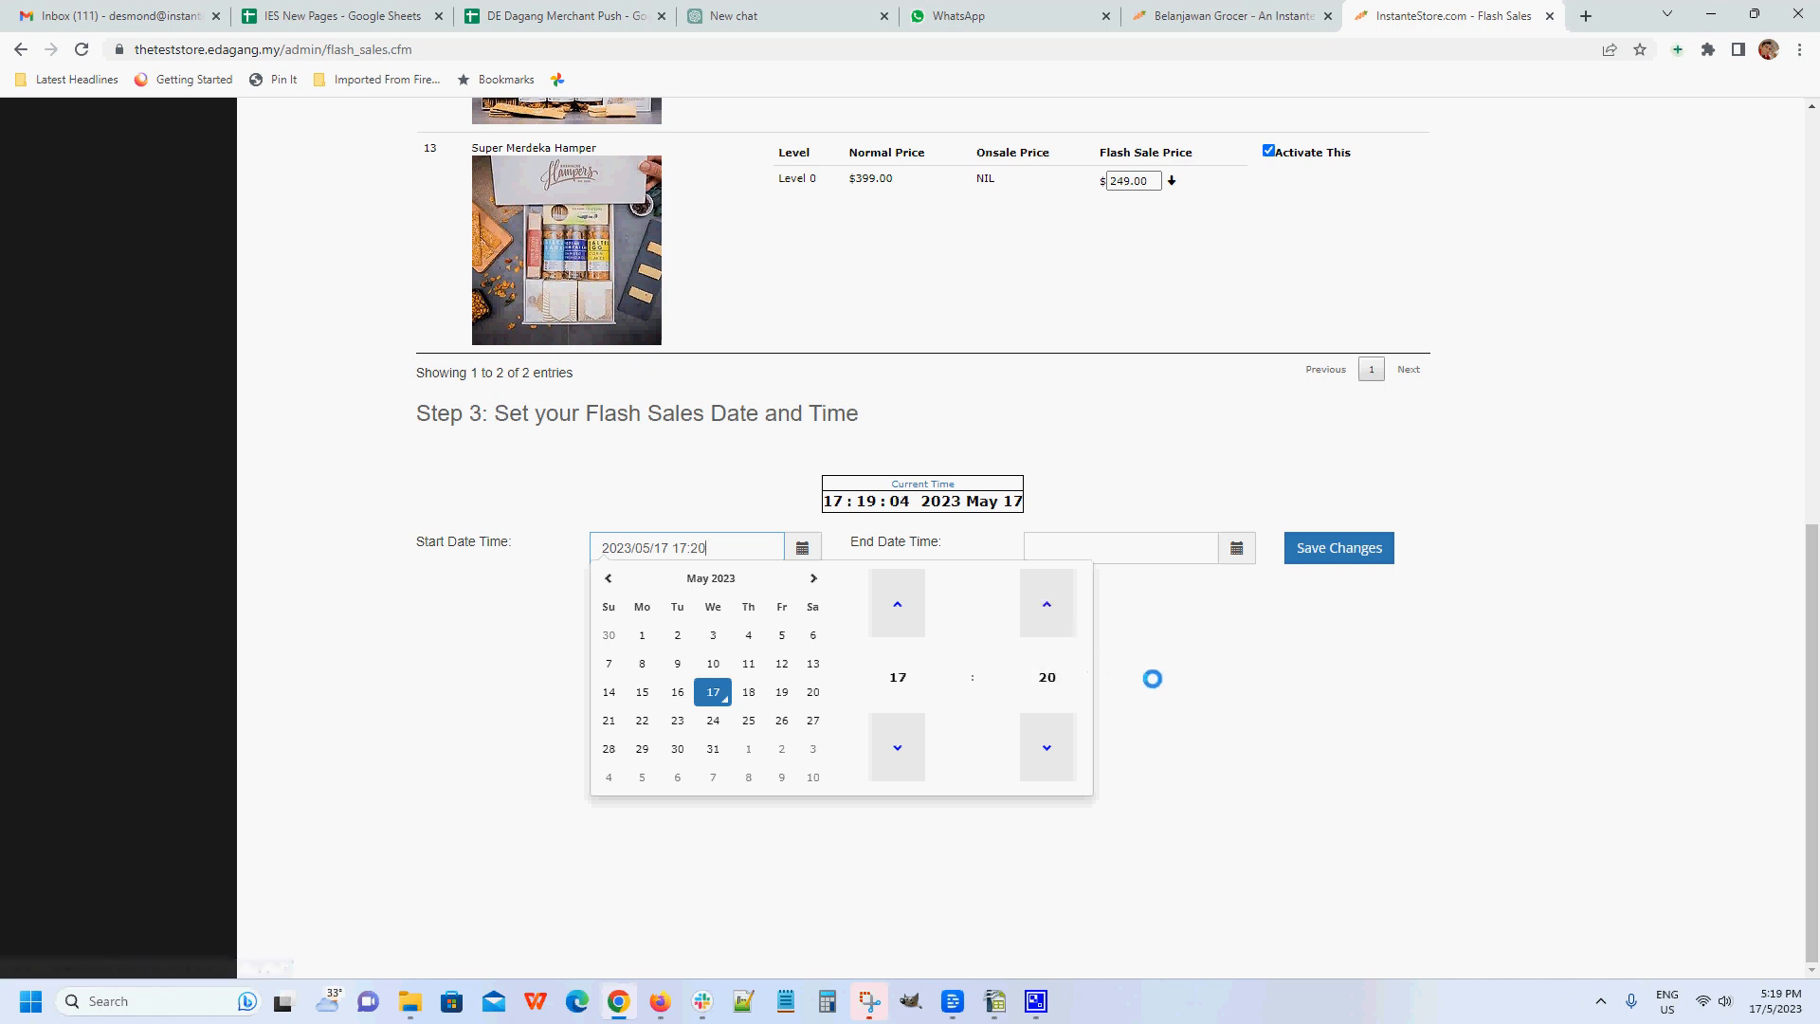
# Set the flash sale's end date and time to 2023/05/17 17:25 and save the changes
pyautogui.click(1237, 549)
pyautogui.click(1235, 543)
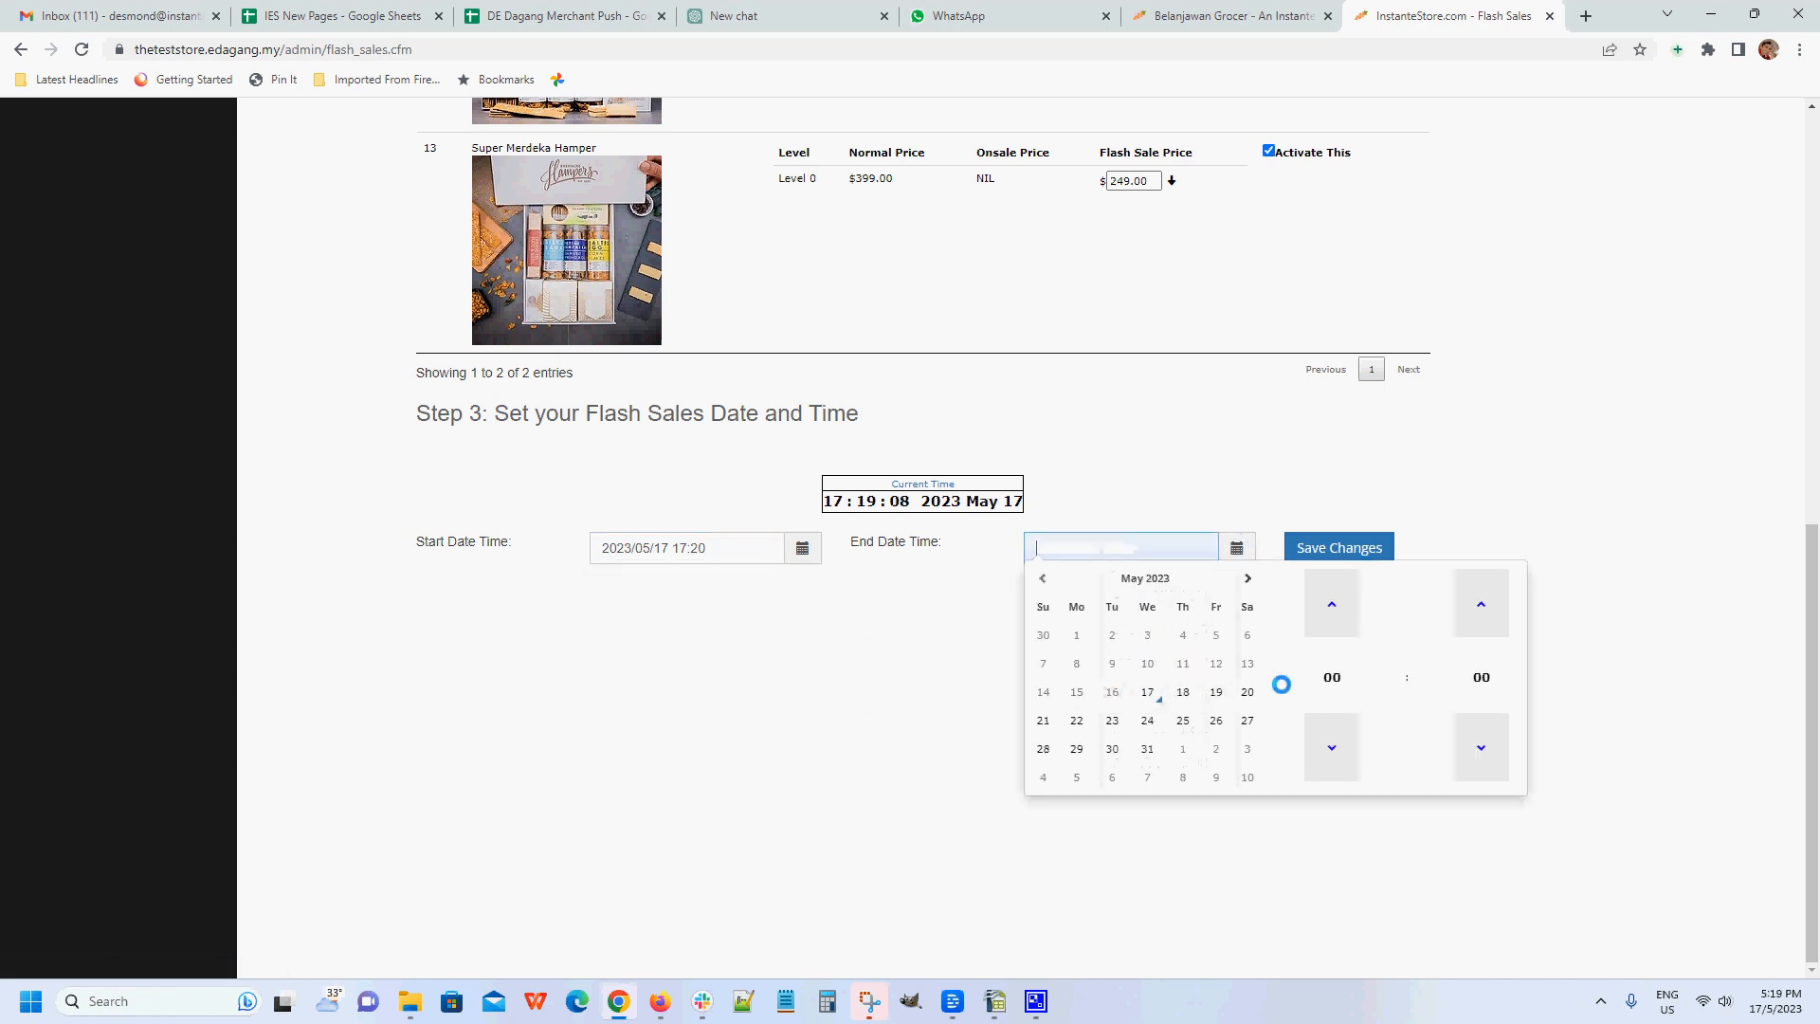
pyautogui.click(1145, 691)
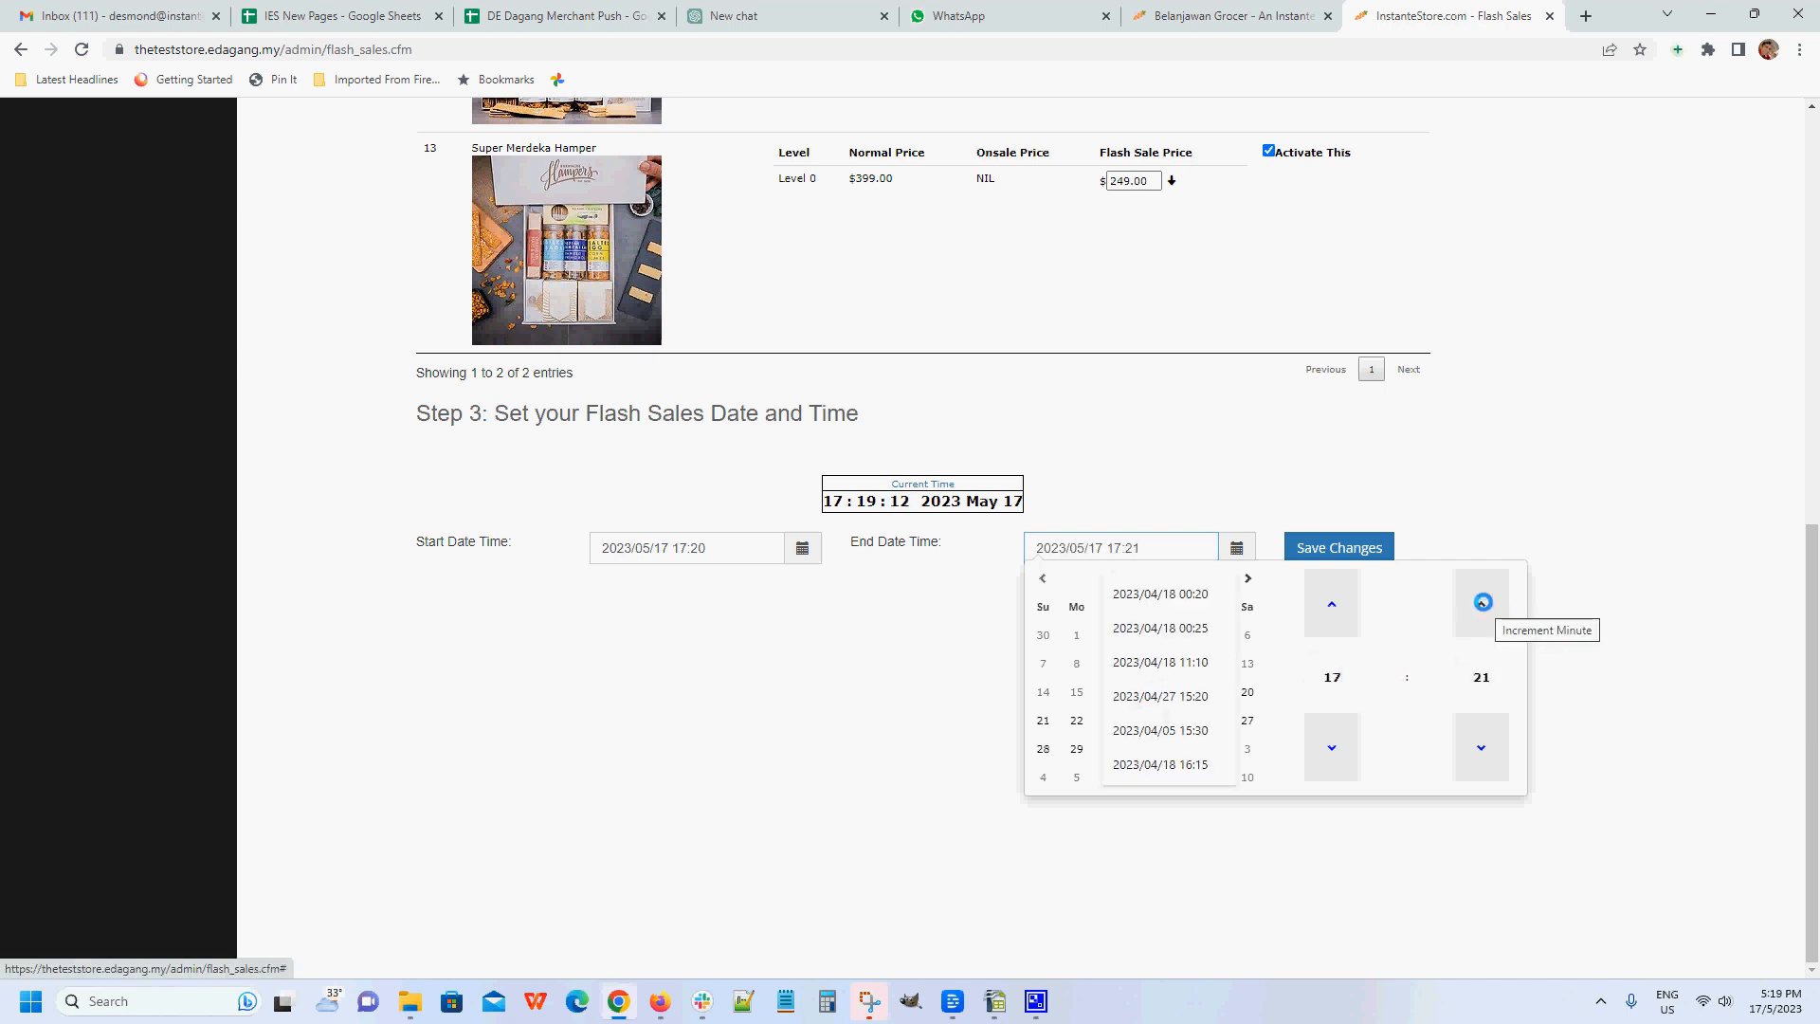
pyautogui.doubleClick(1481, 602)
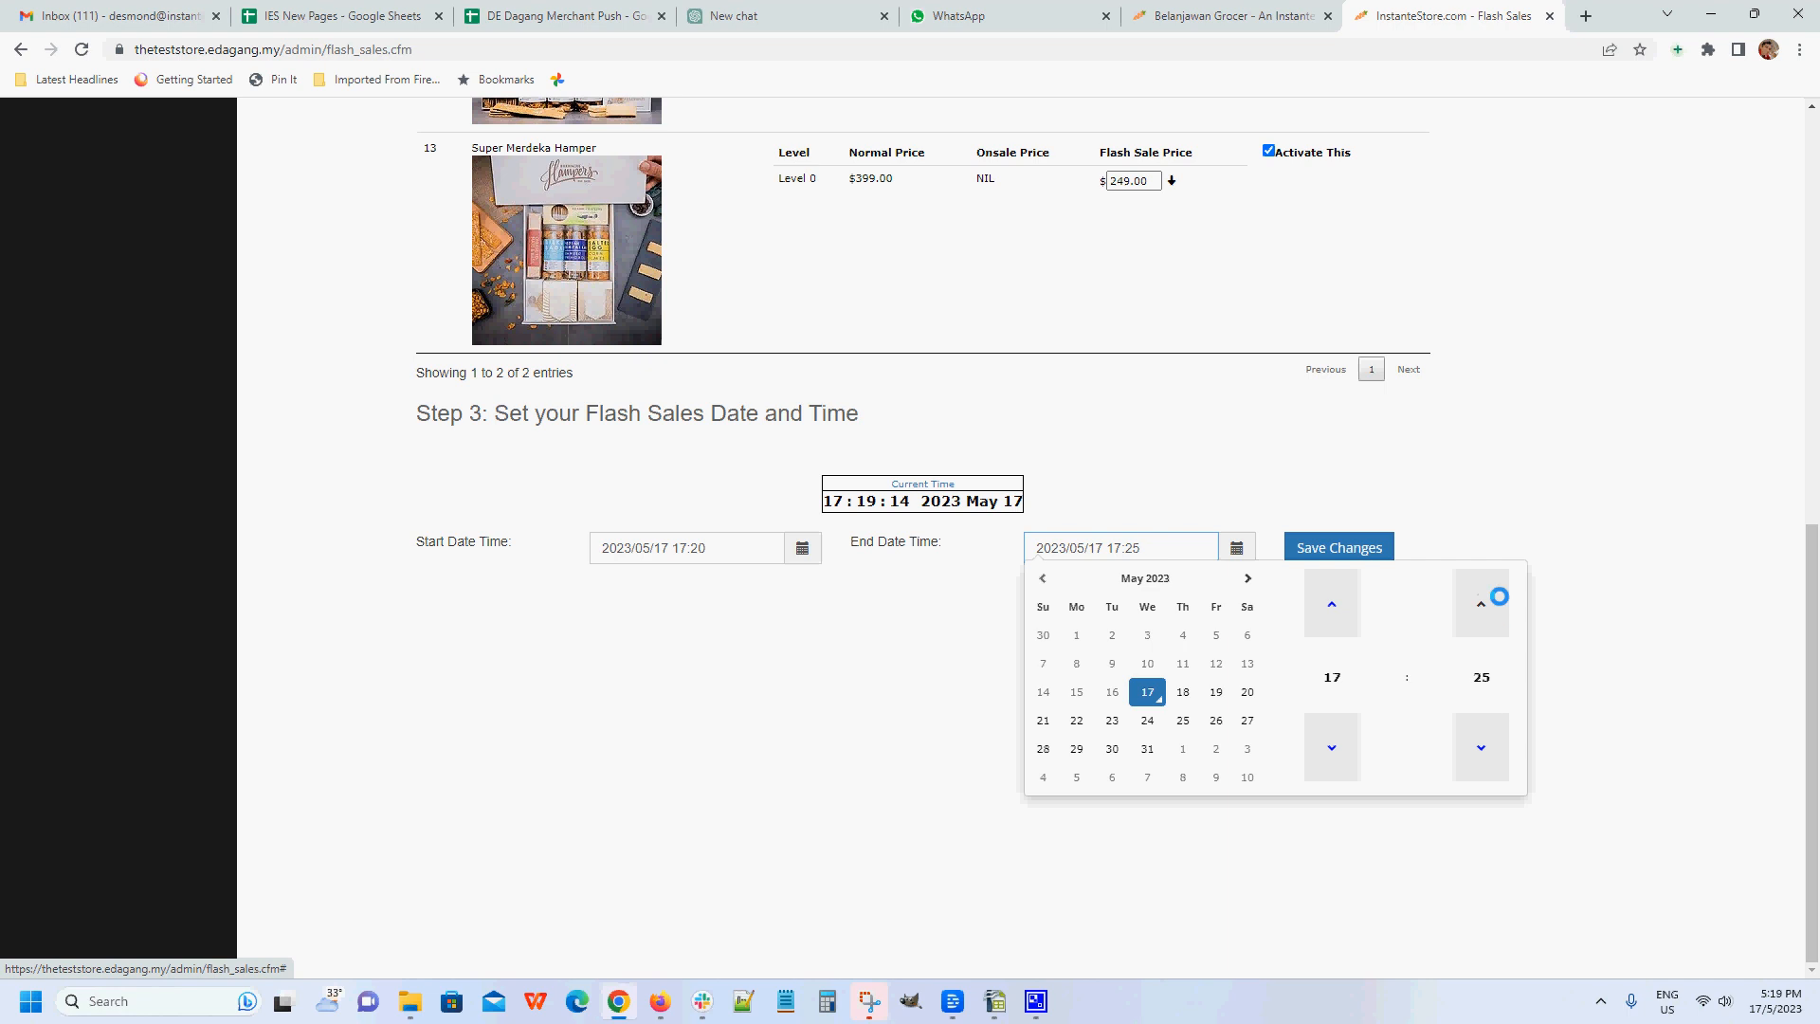
pyautogui.click(1331, 535)
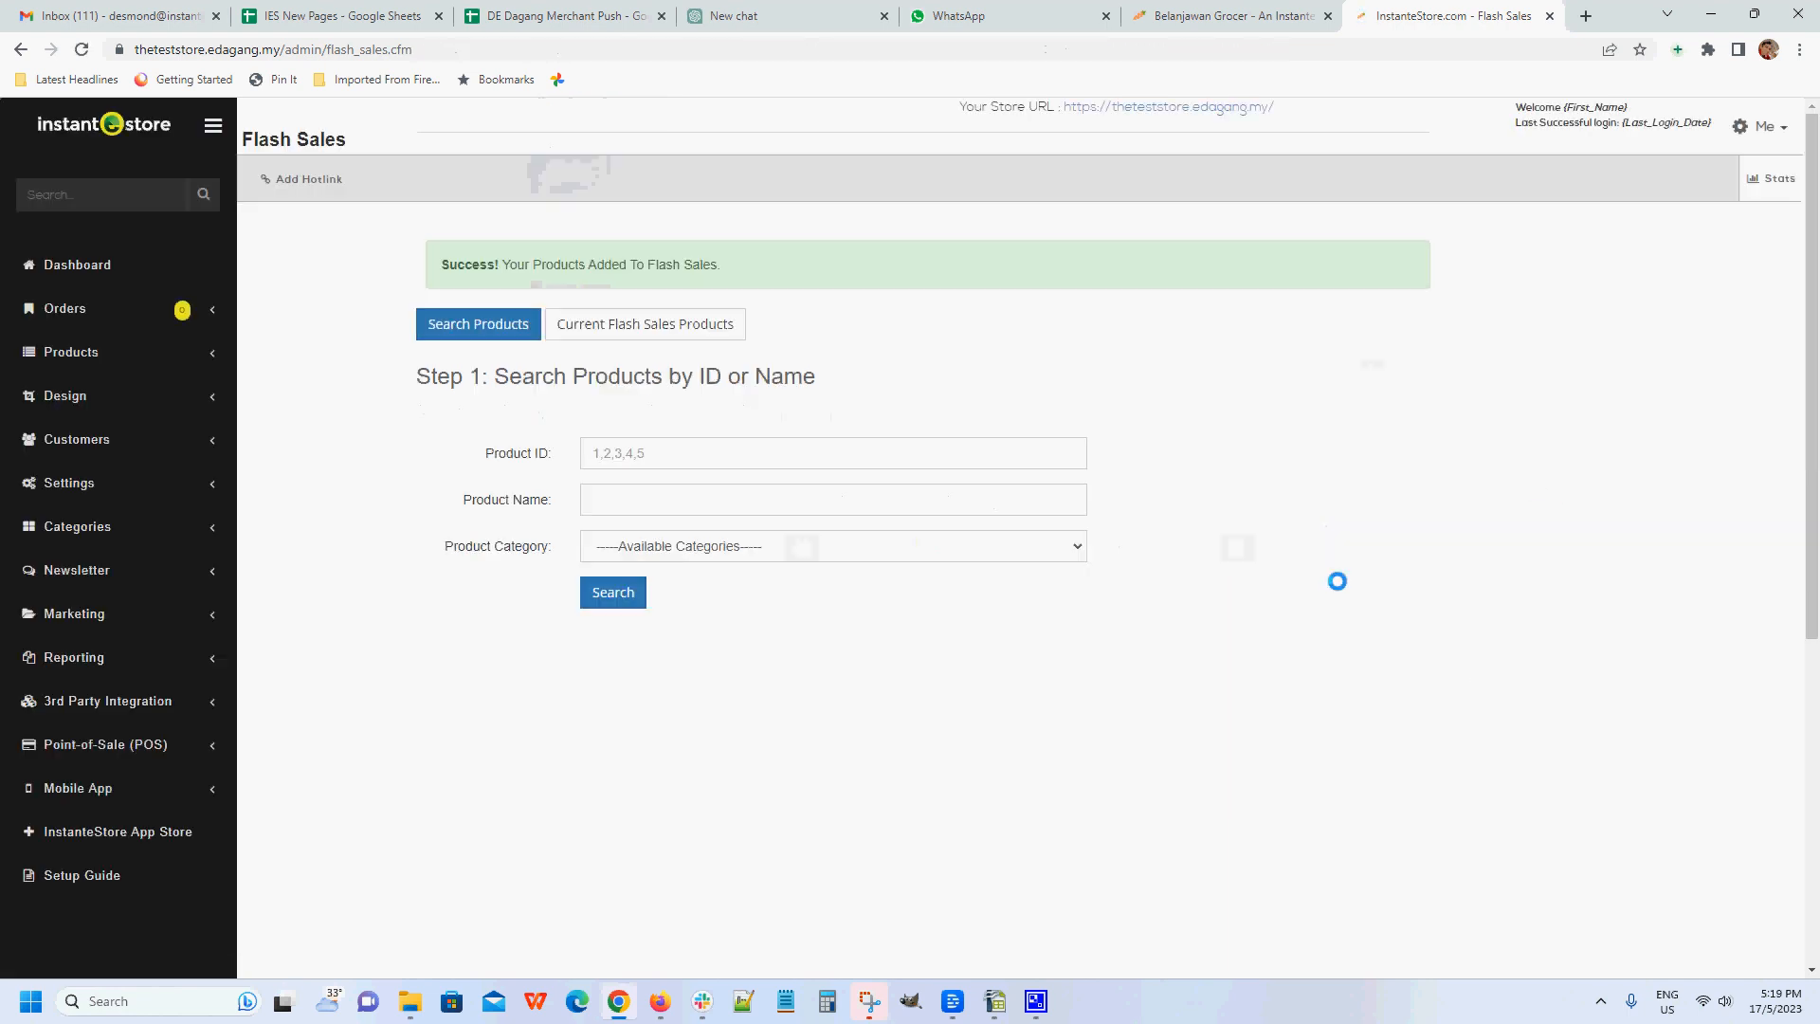
# Review the current flash sale products and publish the store
pyautogui.click(703, 323)
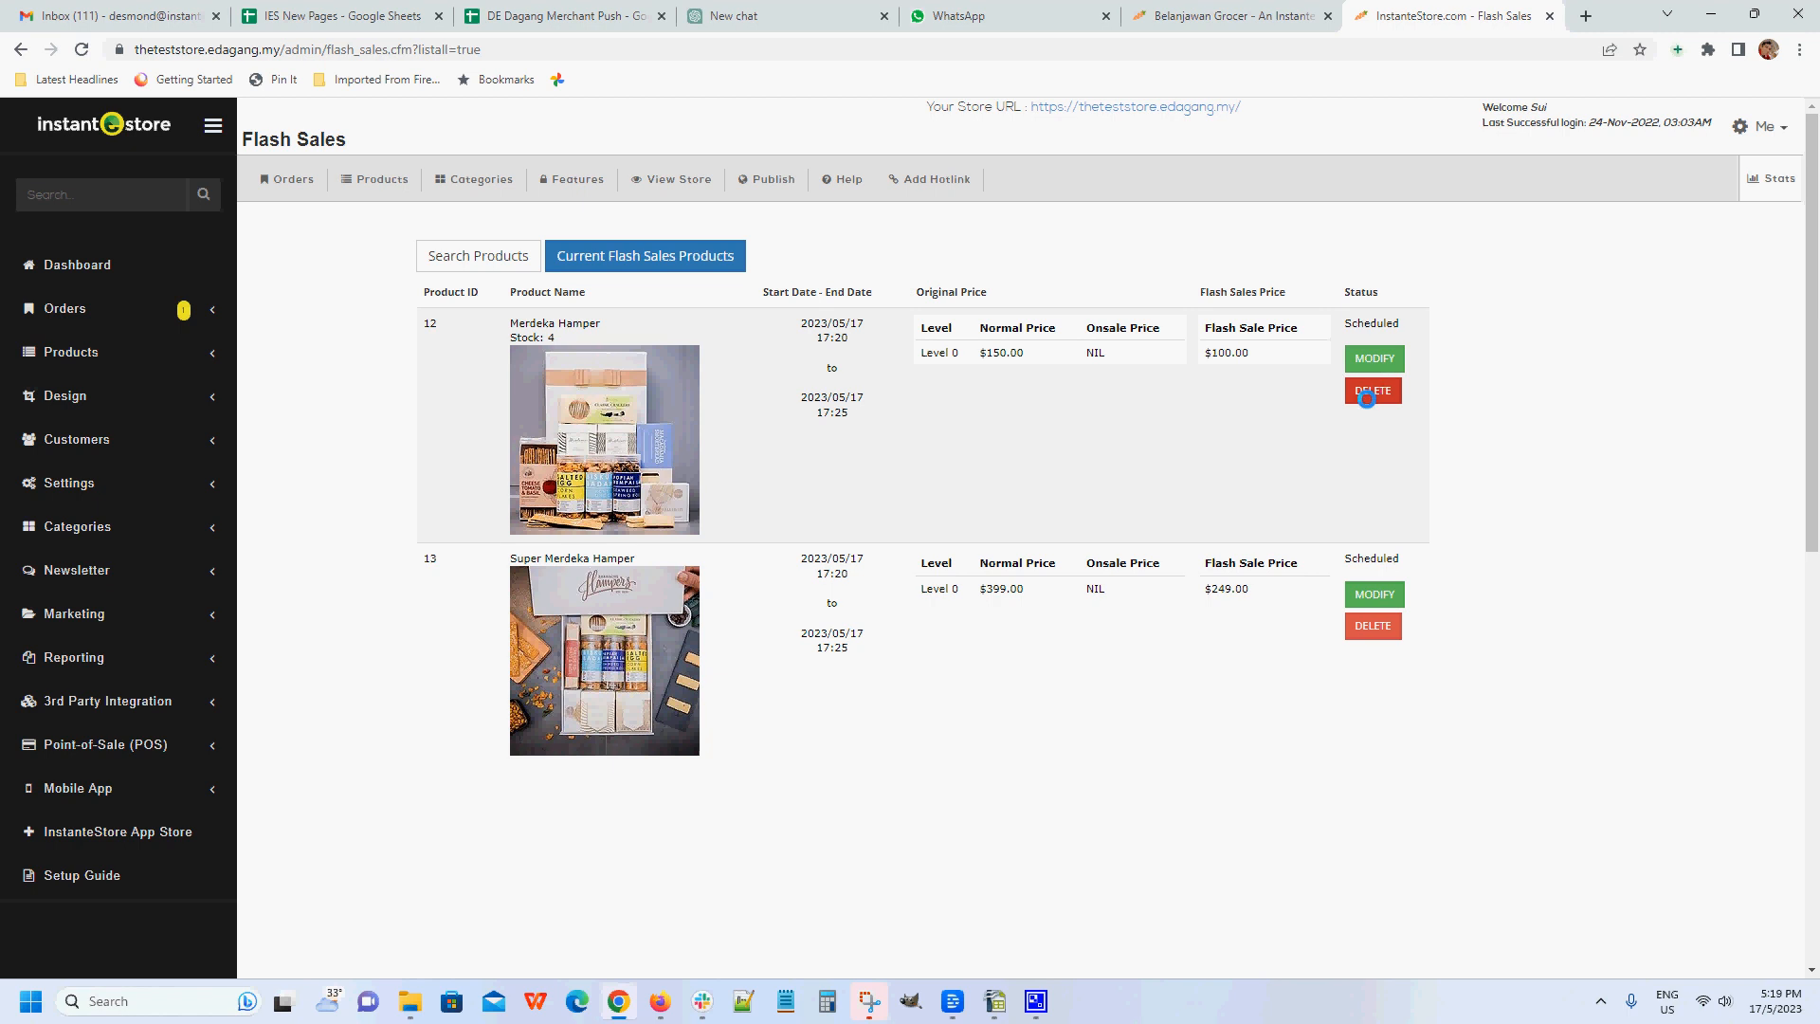
pyautogui.click(782, 183)
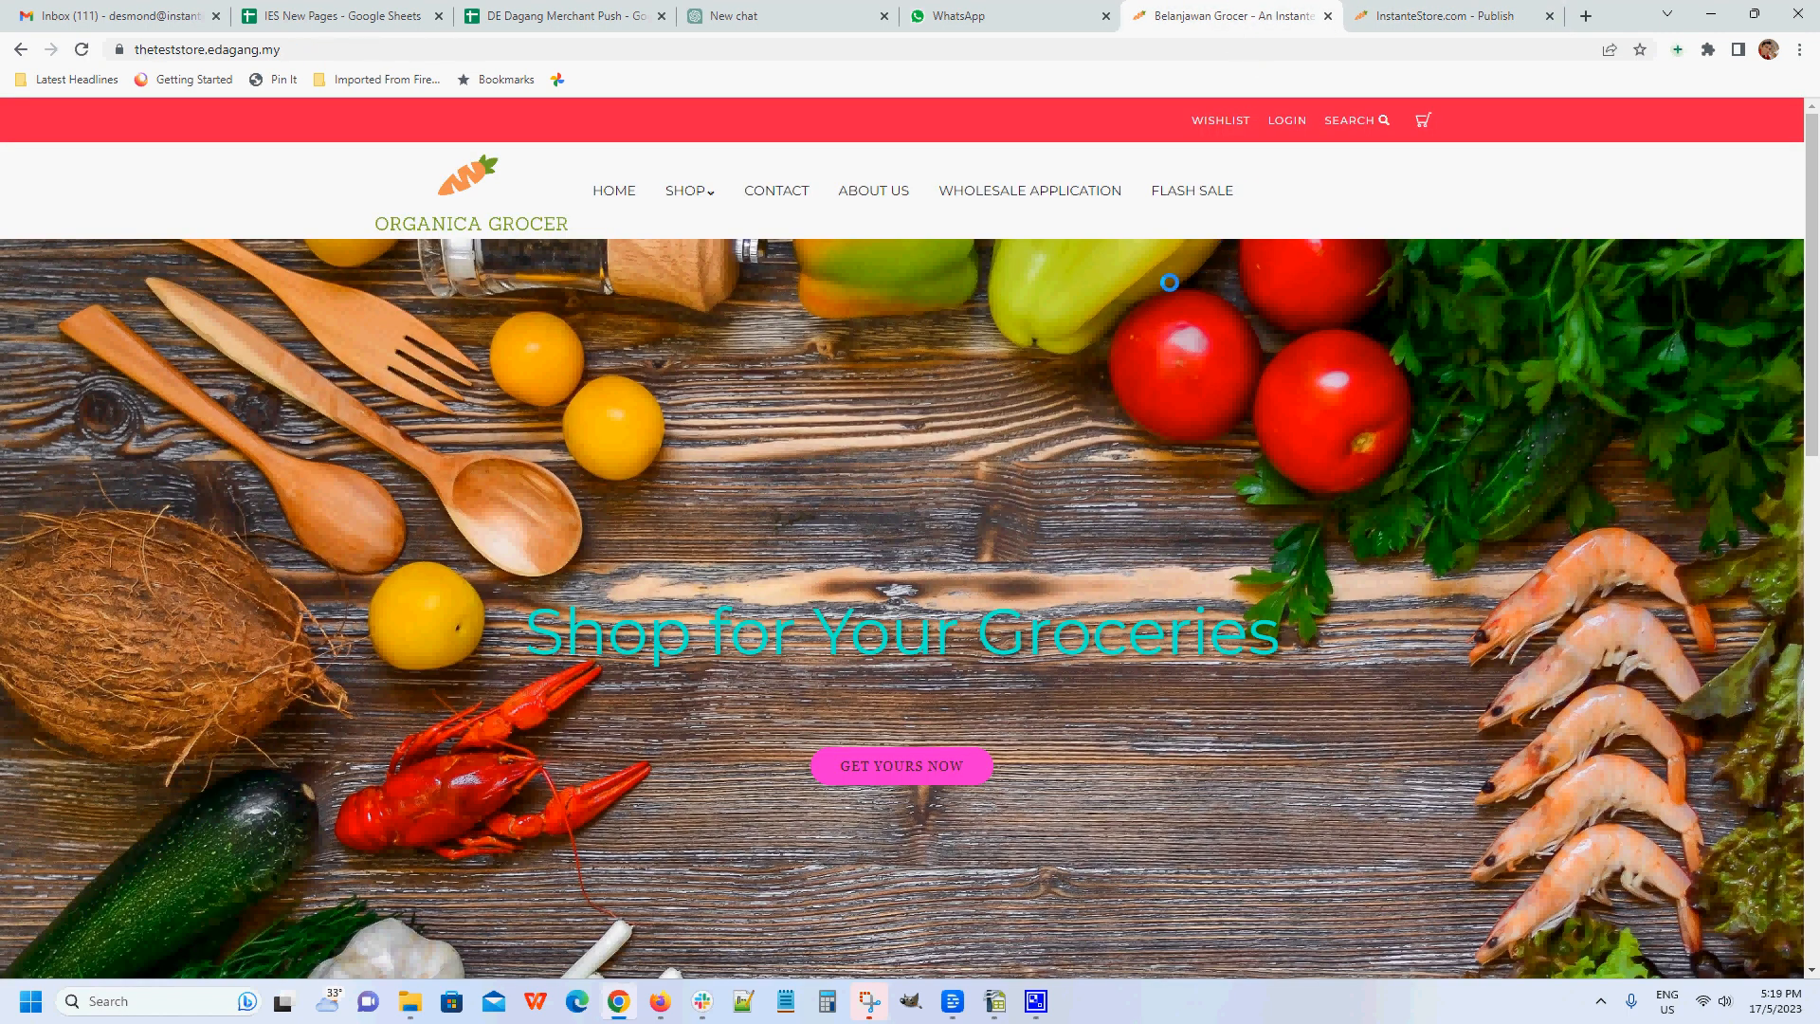
# Check the storefront's Flash Sale page and reopen the list of current flash sale products in the admin
pyautogui.click(1202, 187)
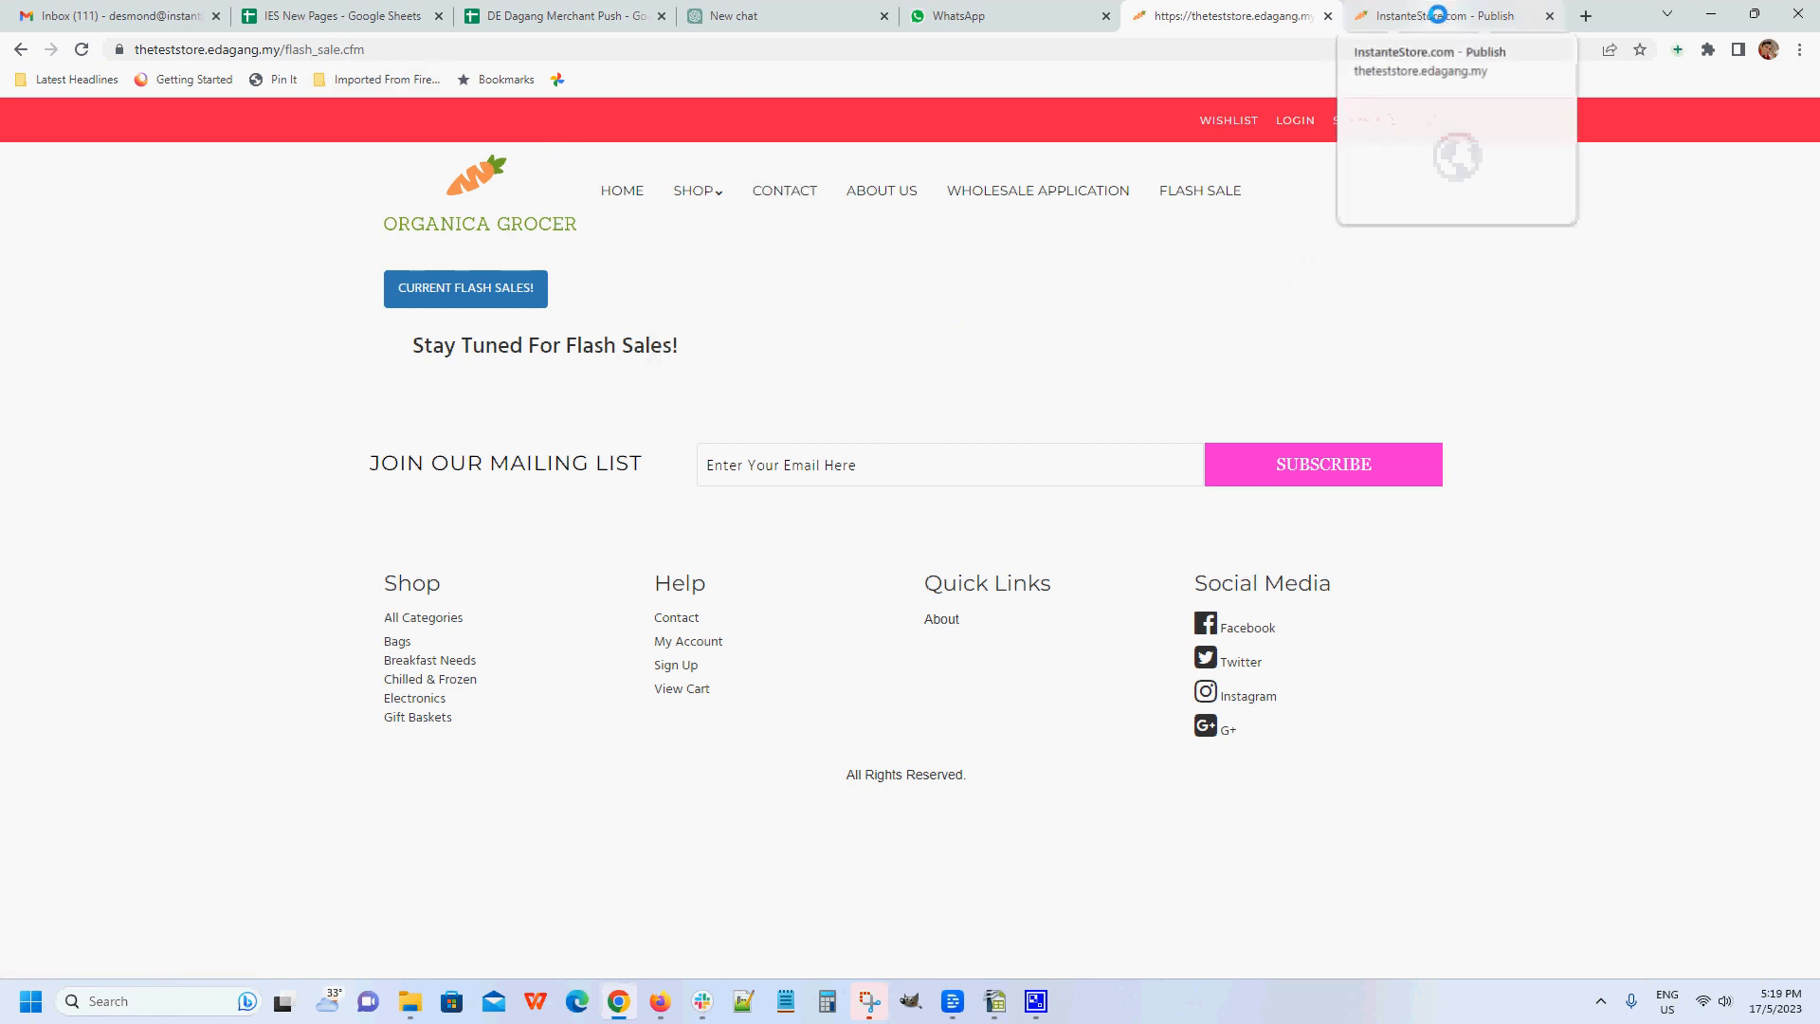
pyautogui.click(1438, 14)
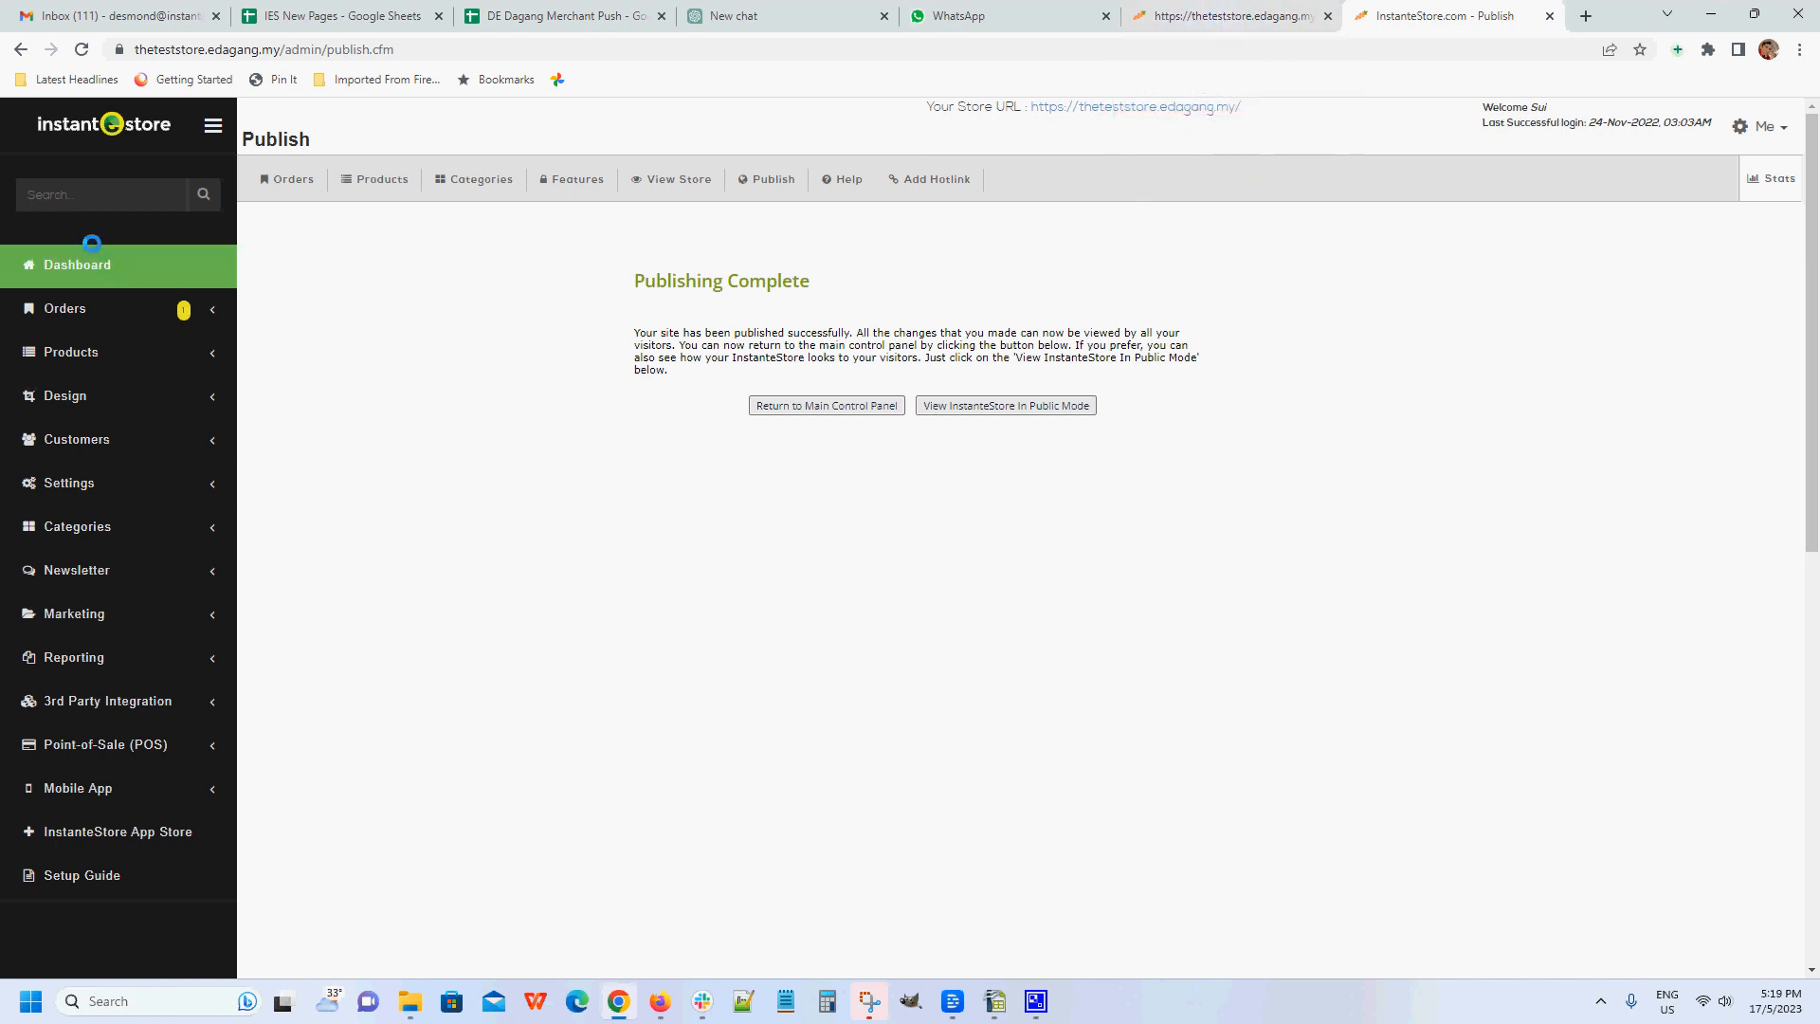
pyautogui.click(111, 195)
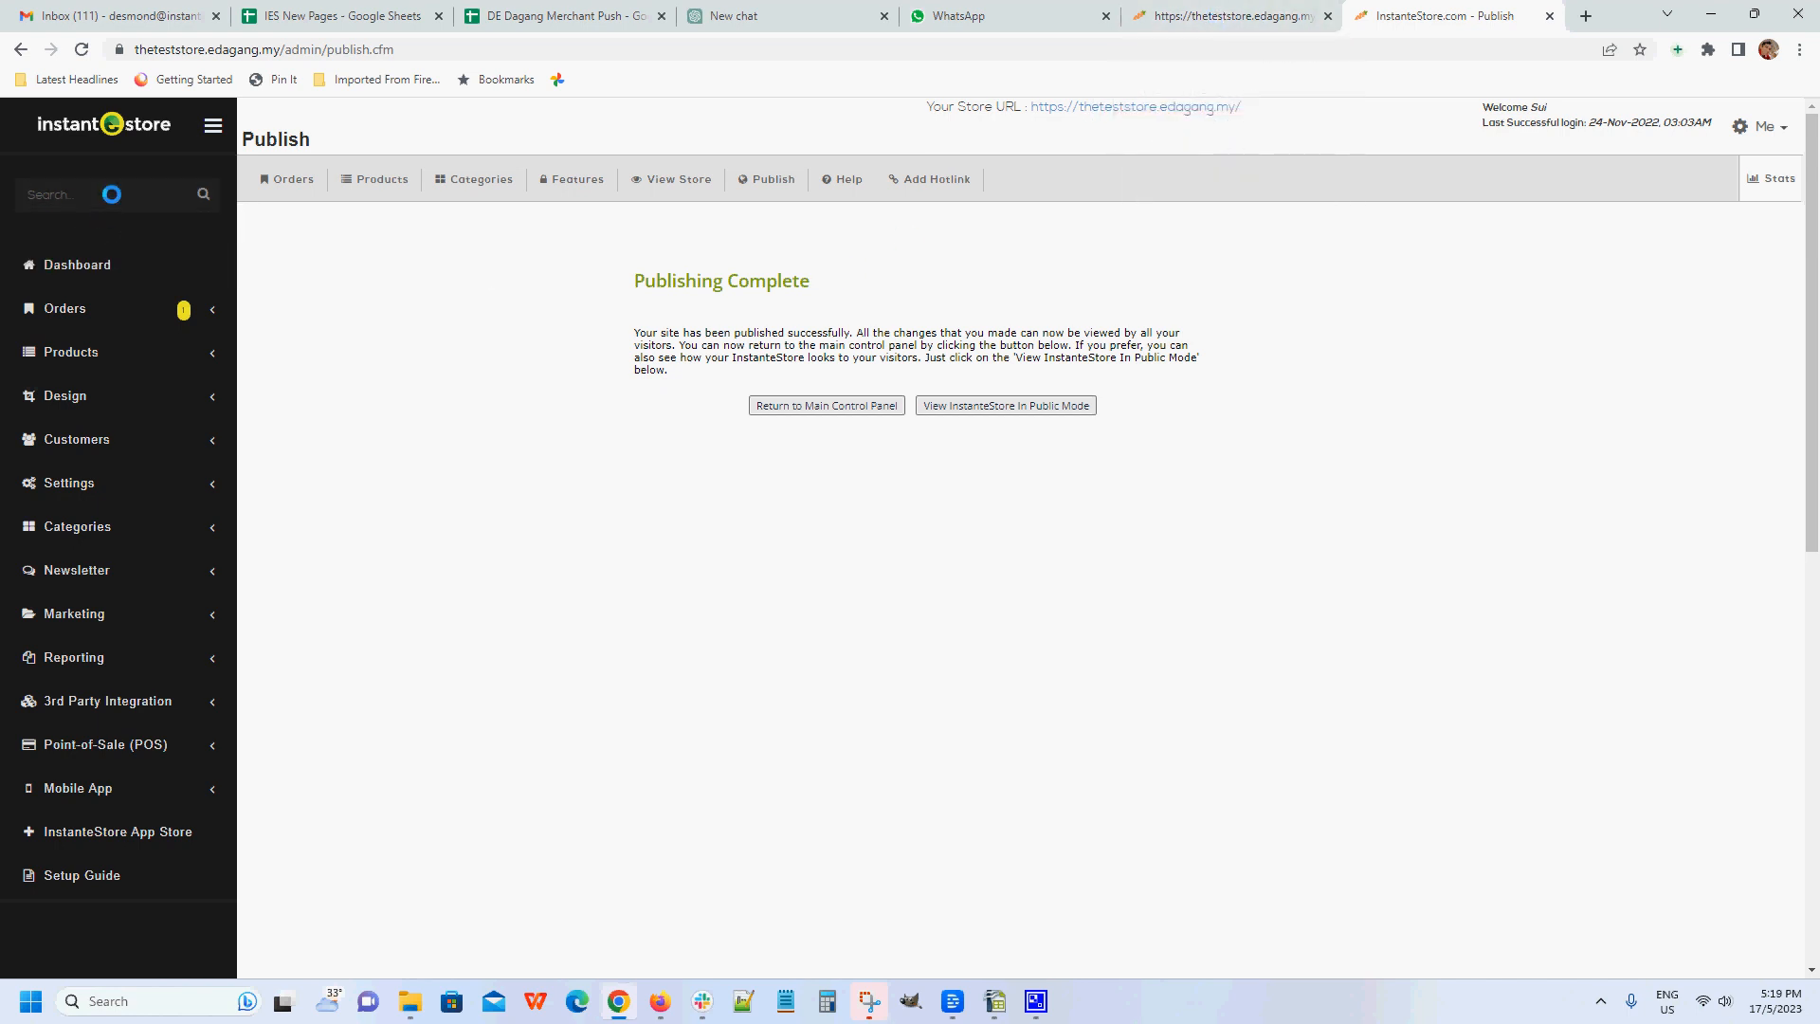
pyautogui.write('flas')
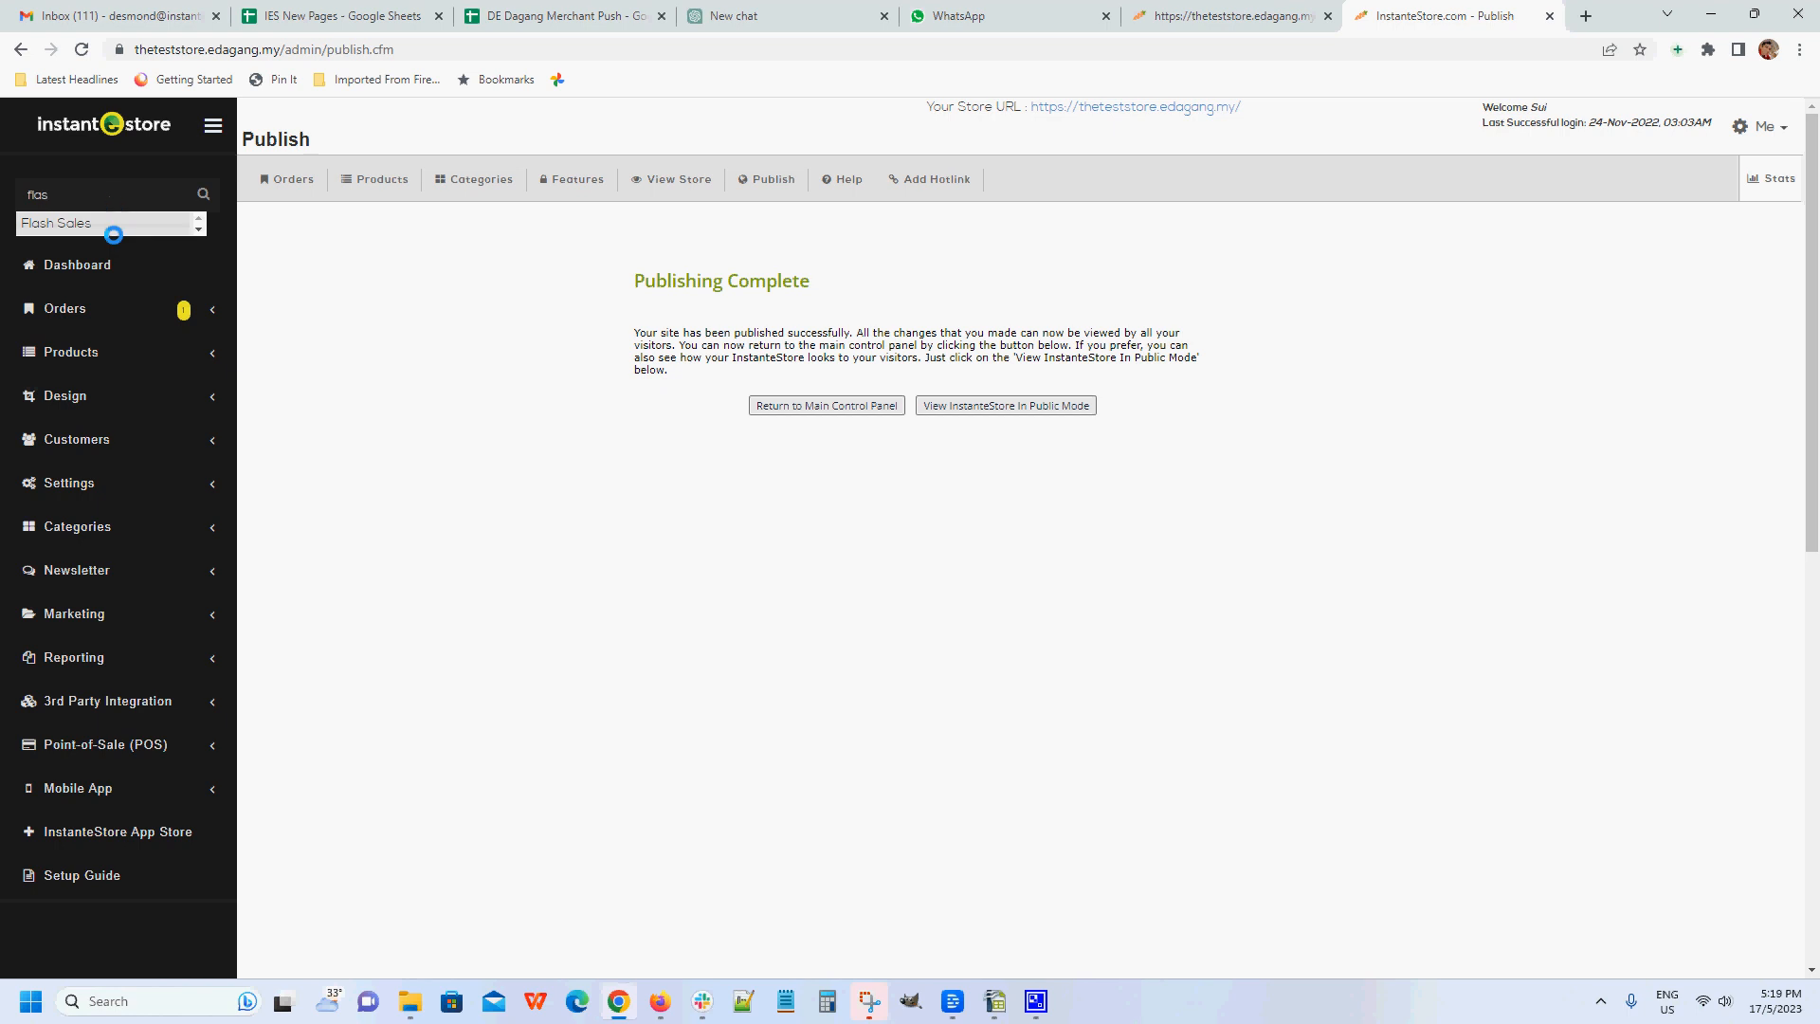
pyautogui.click(74, 223)
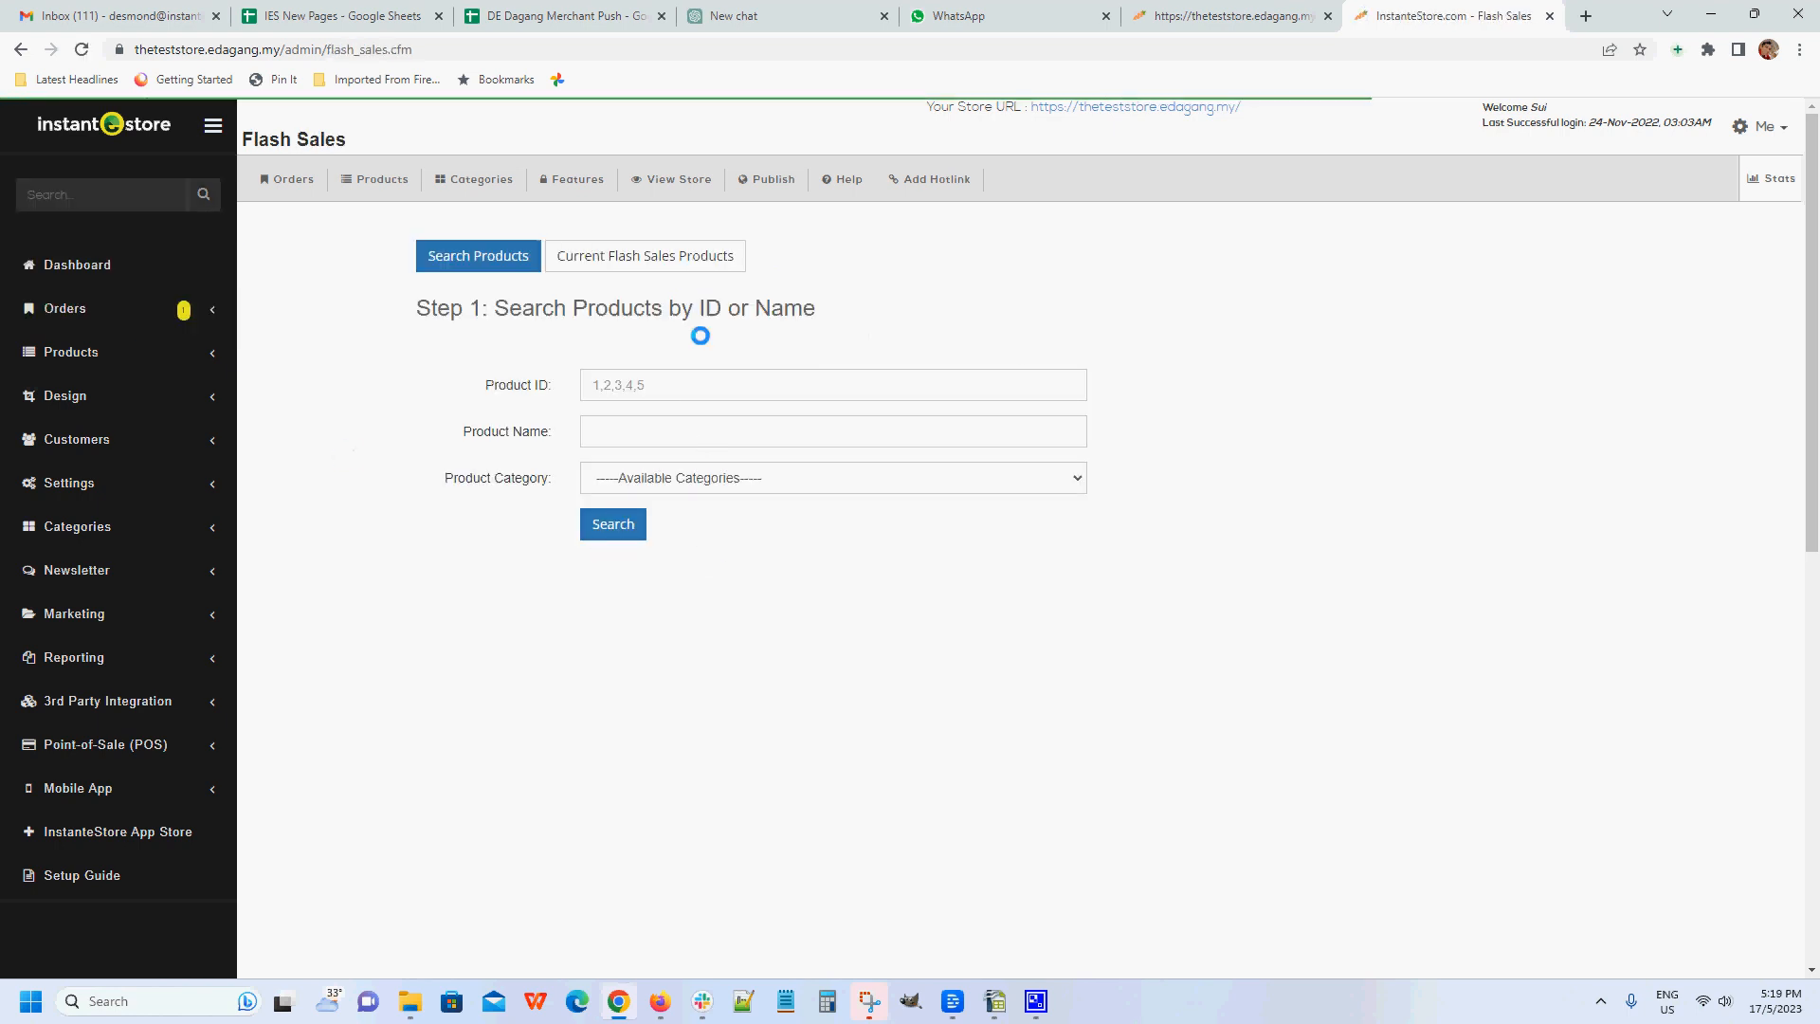
pyautogui.click(732, 254)
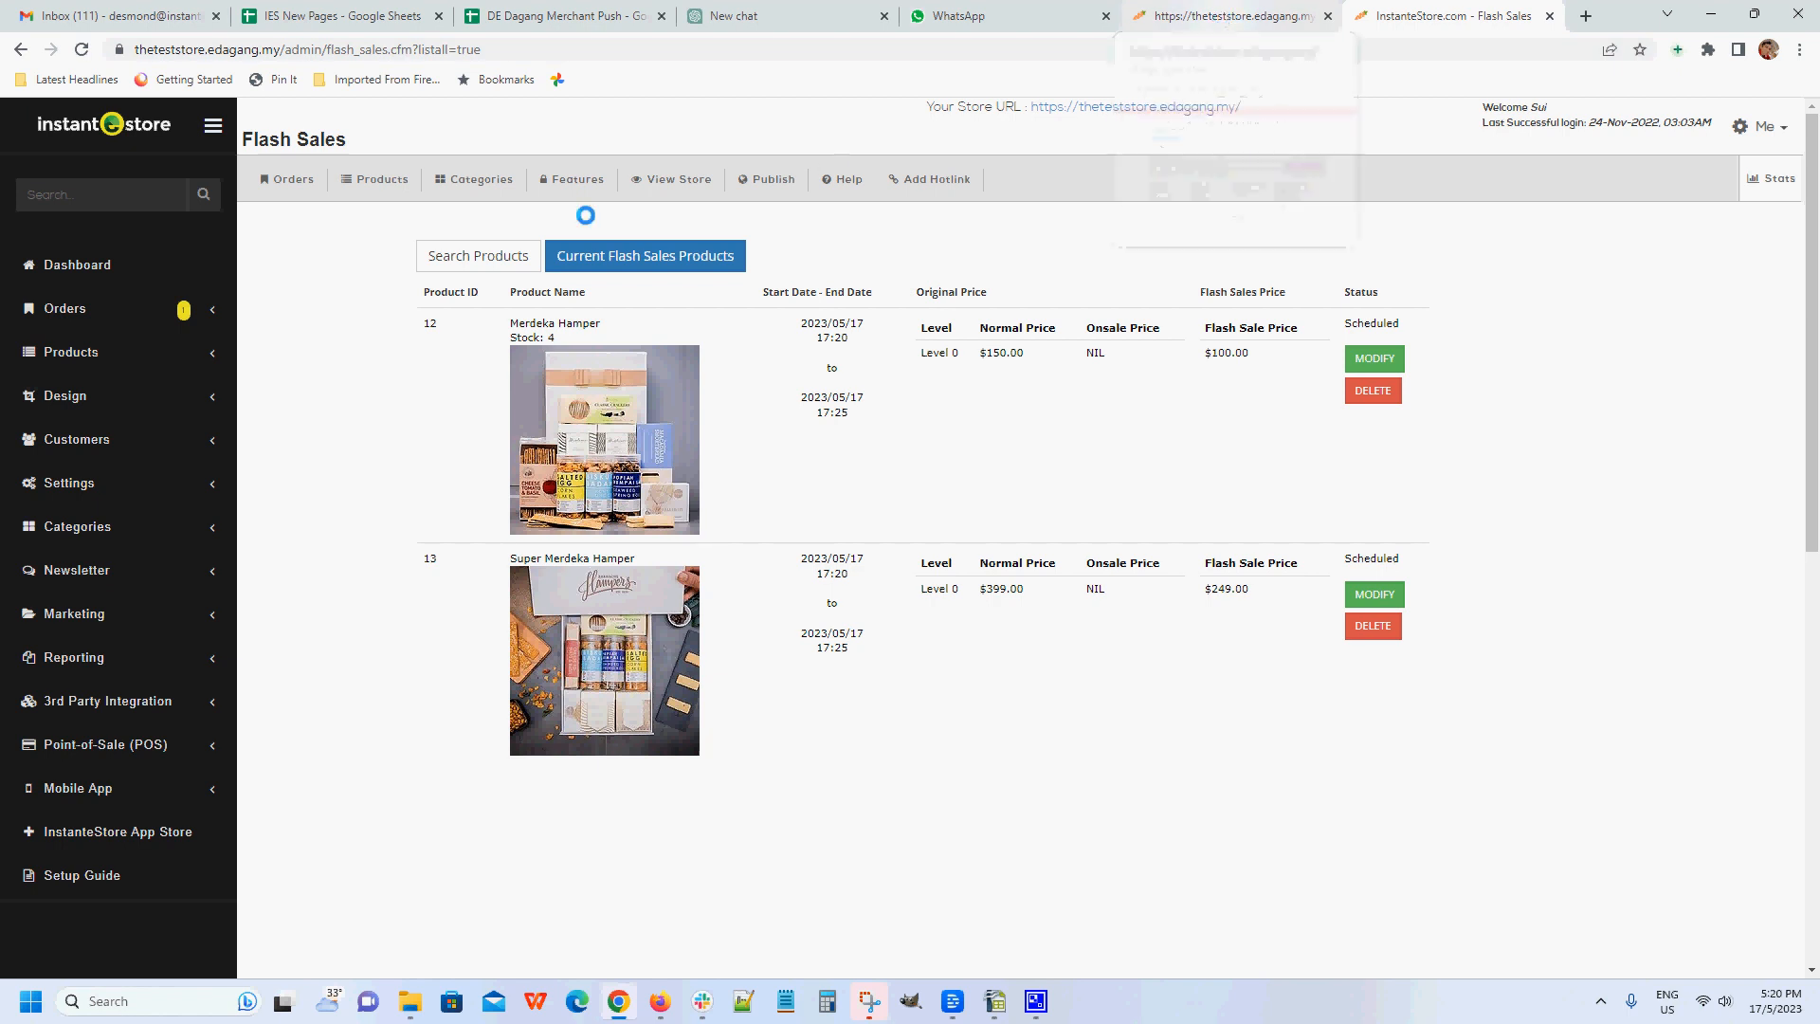
# Open the store in admin view and copy flash_sale.cfm from the address of the storefront's Flash Sale page
pyautogui.click(691, 179)
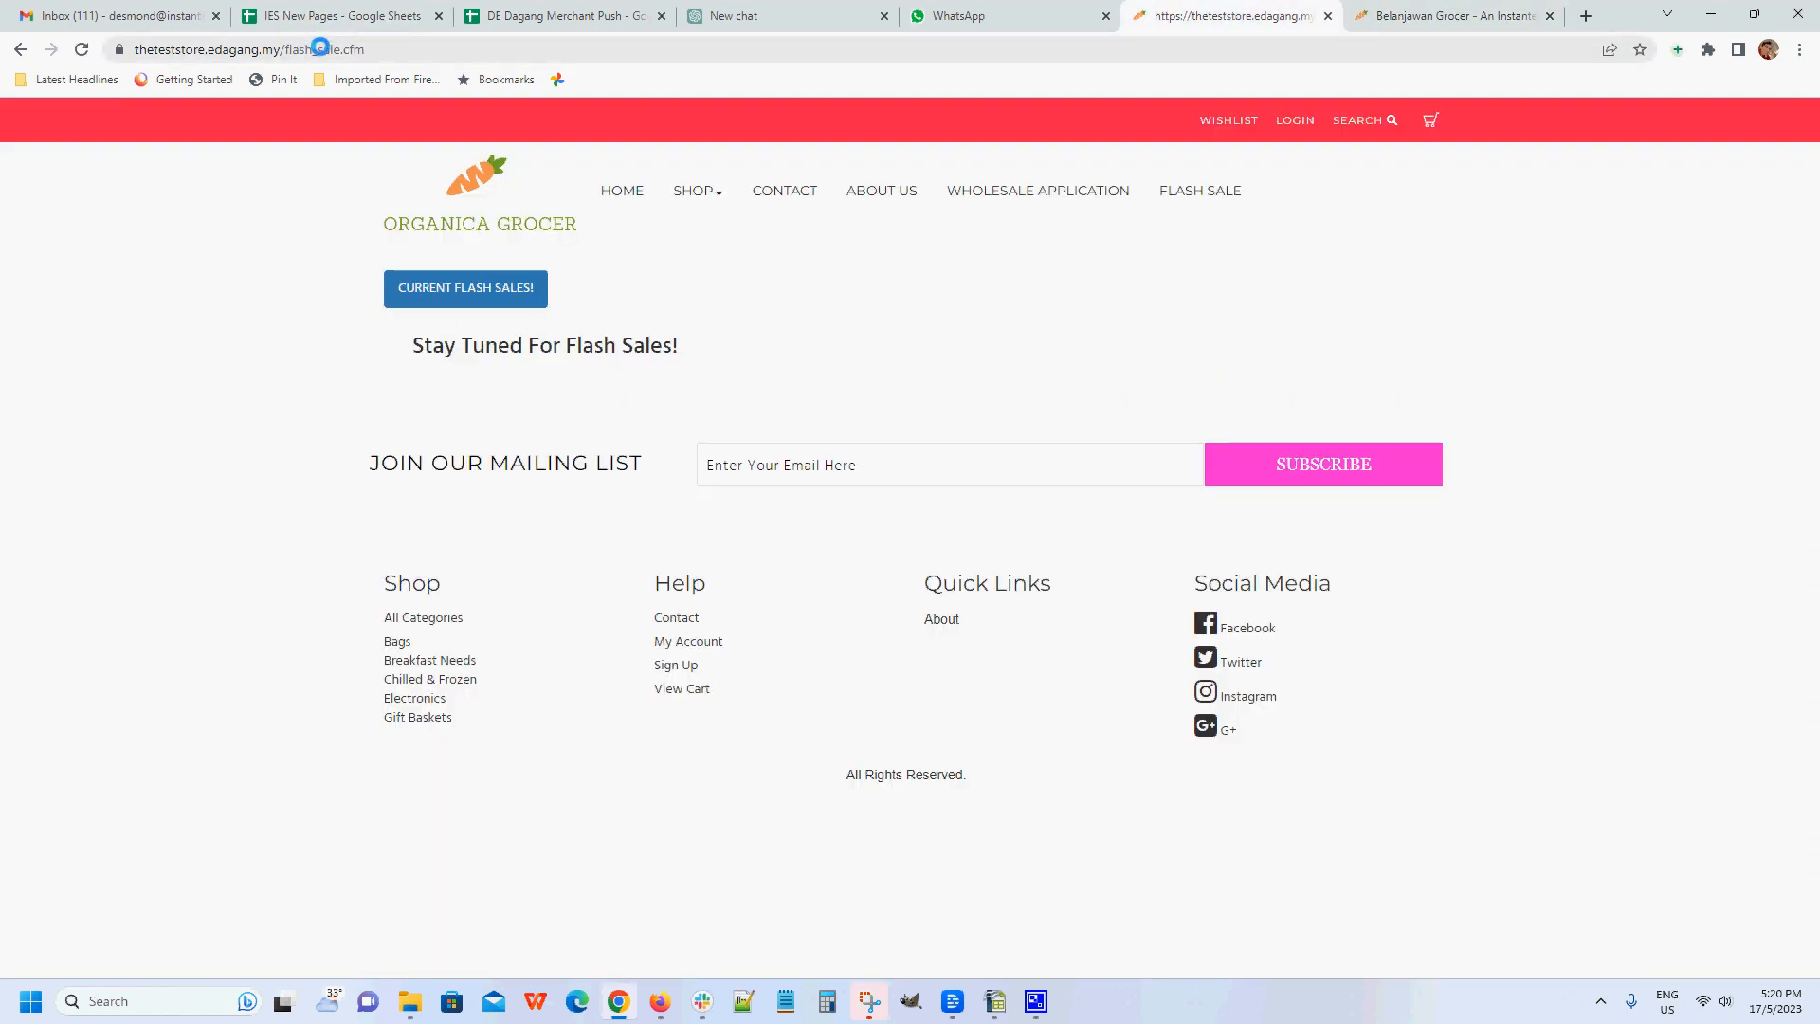
pyautogui.click(282, 50)
pyautogui.moveTo(328, 49); pyautogui.dragTo(410, 49)
pyautogui.hotkey('ctrl', 'c')
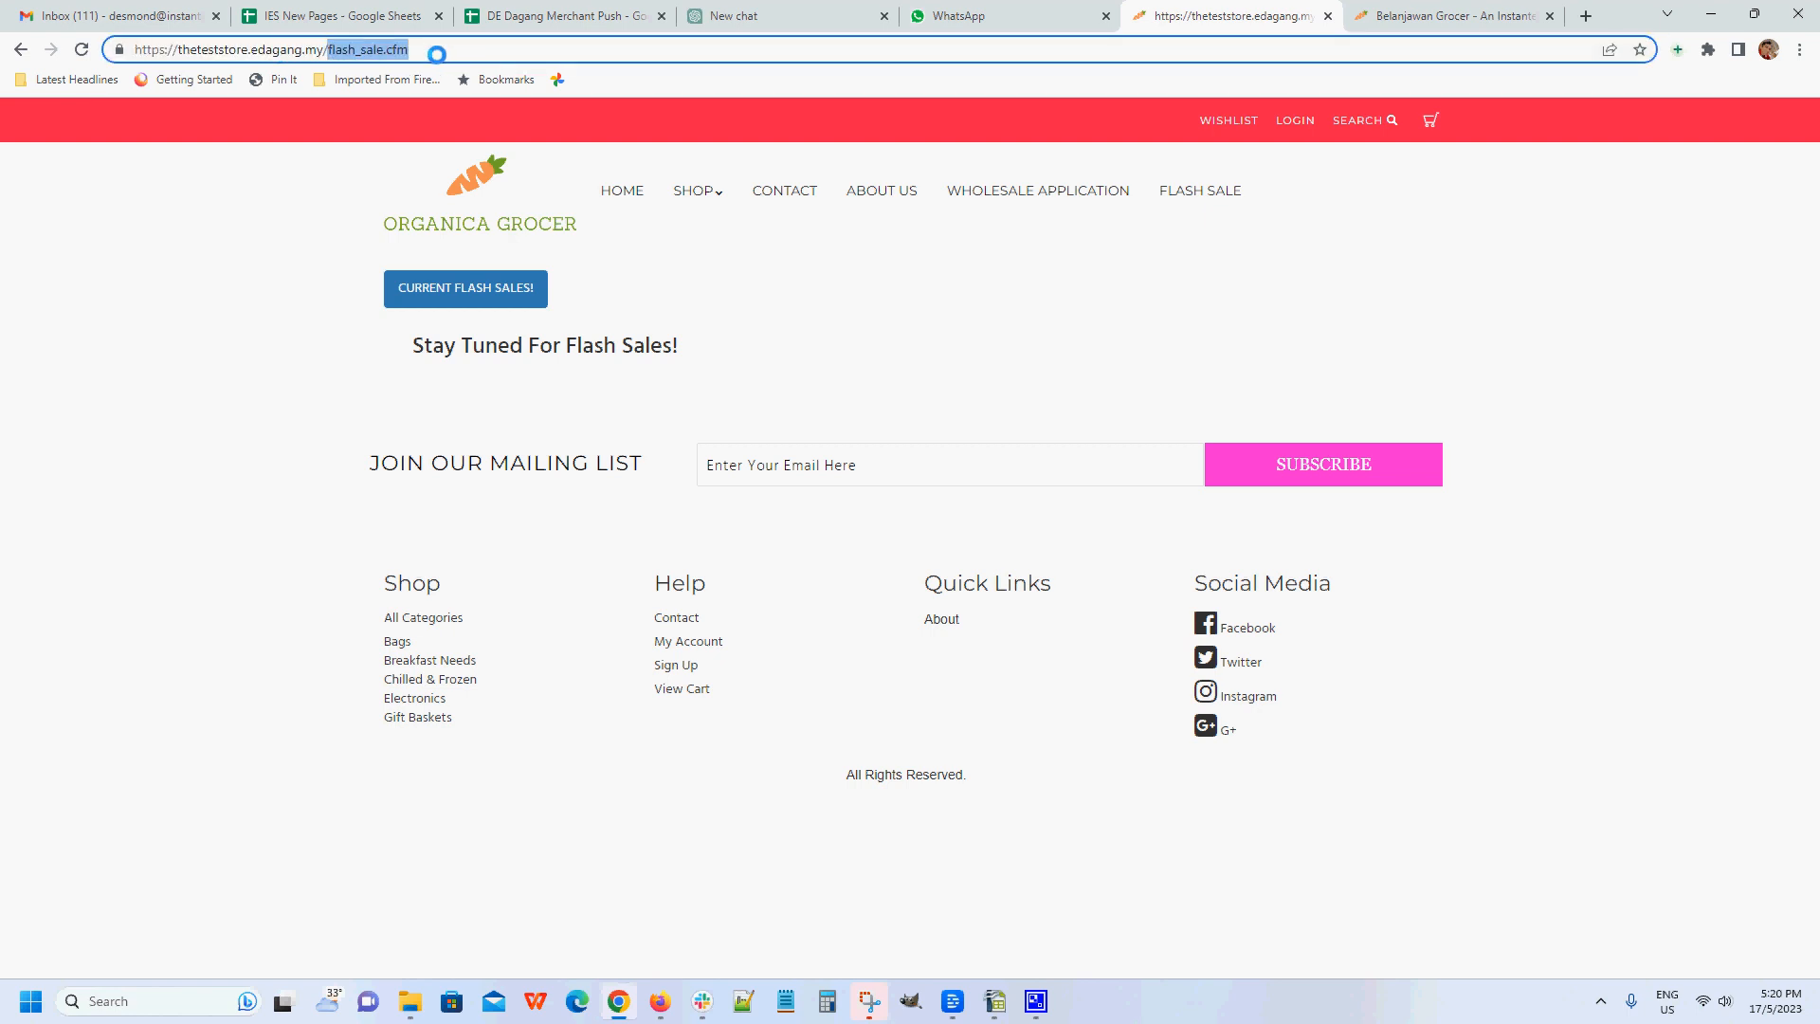
# Open the header navigation links for editing in the store's layout editor
pyautogui.click(1451, 15)
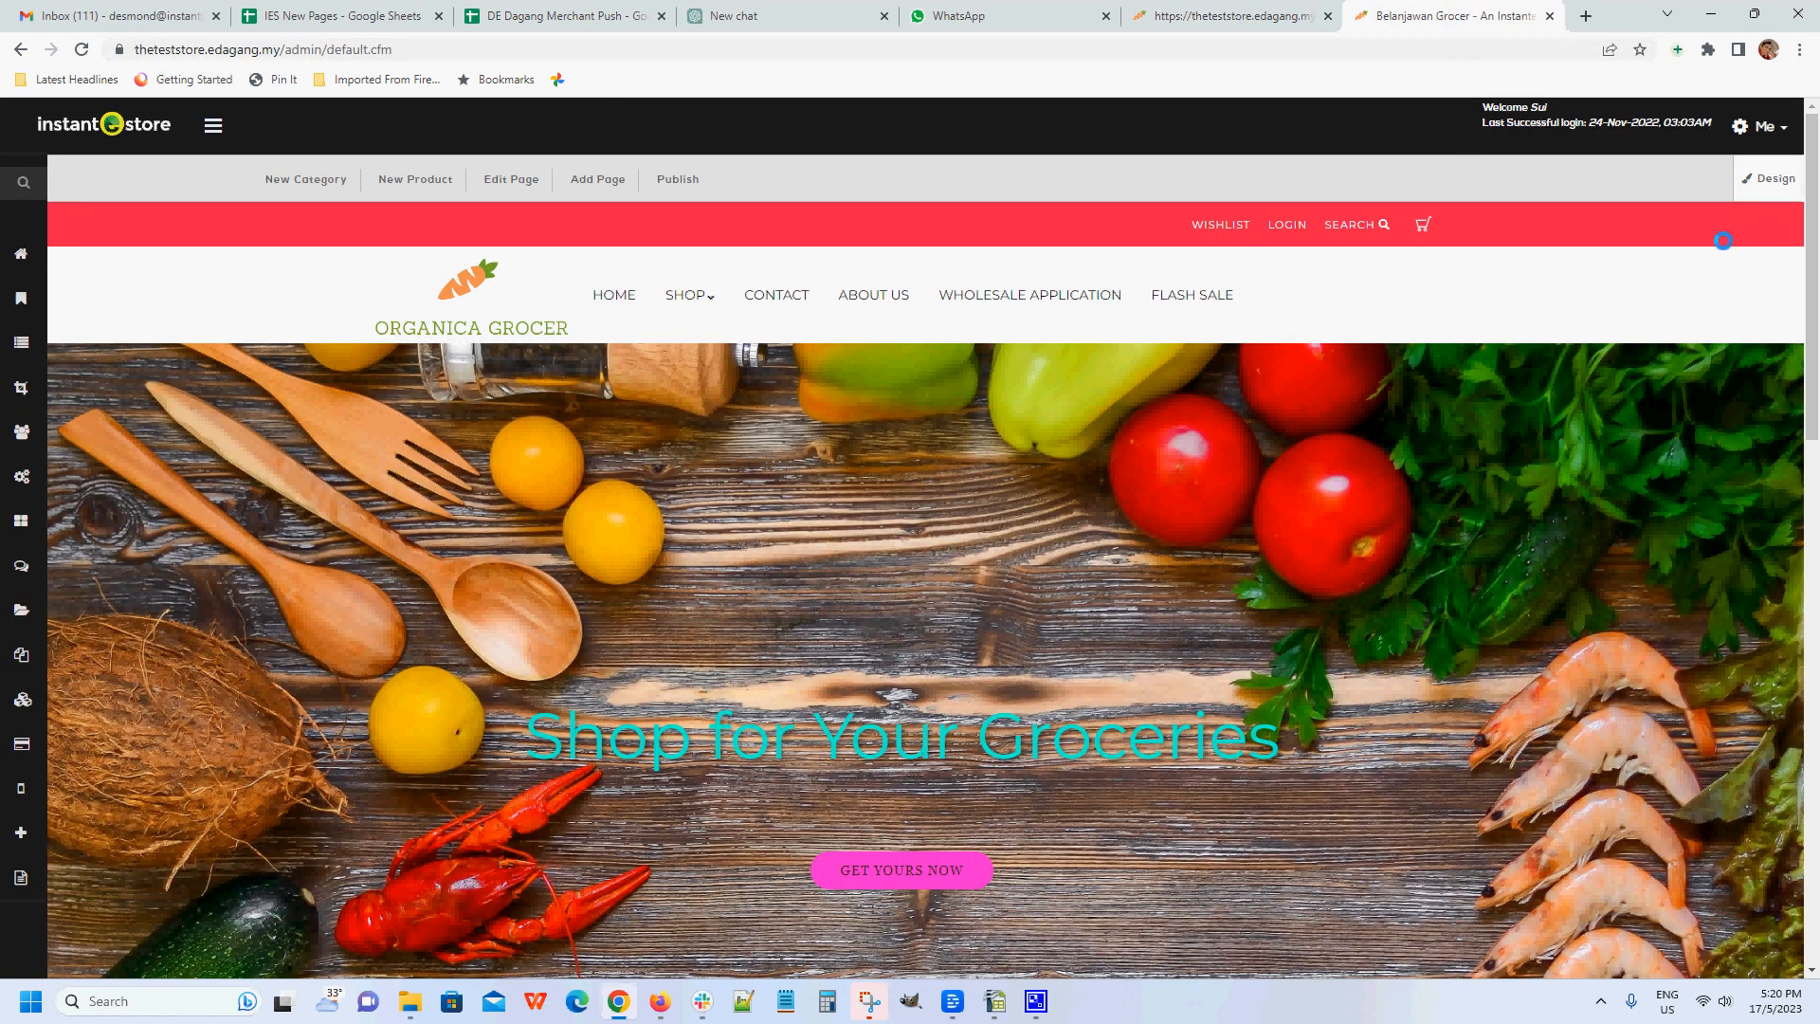
pyautogui.click(1760, 176)
pyautogui.click(1677, 274)
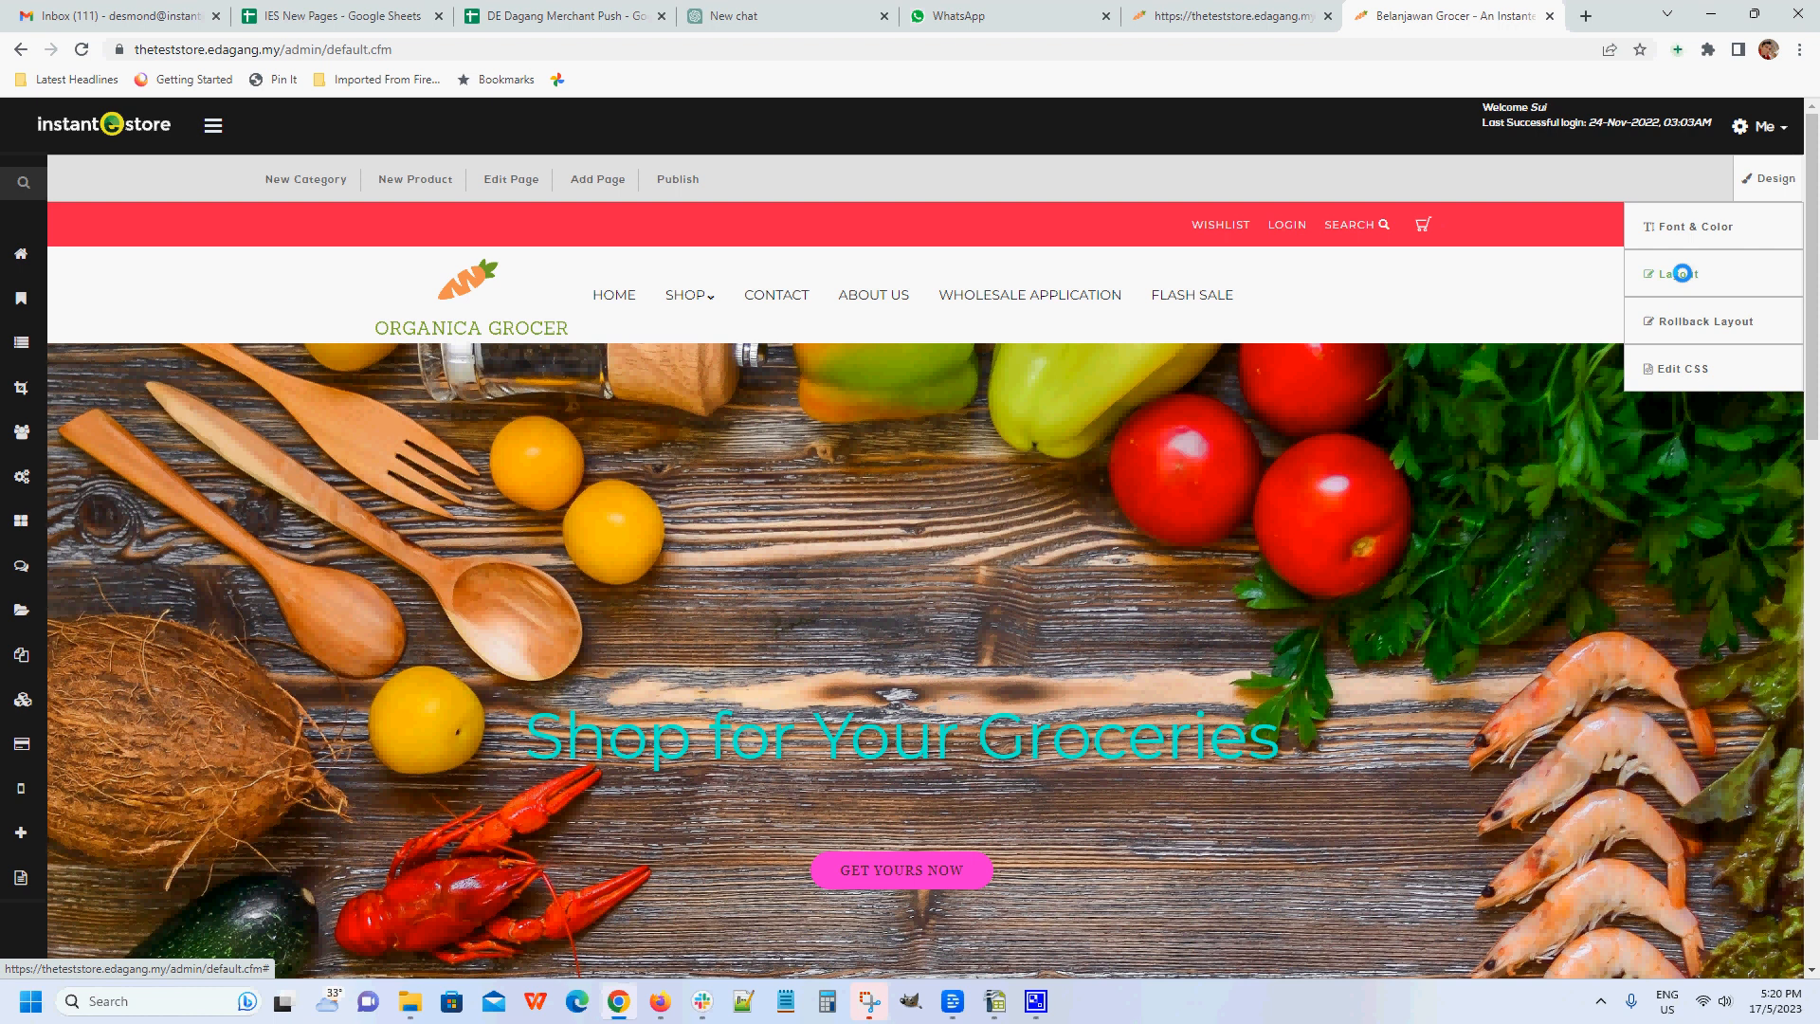
pyautogui.click(901, 599)
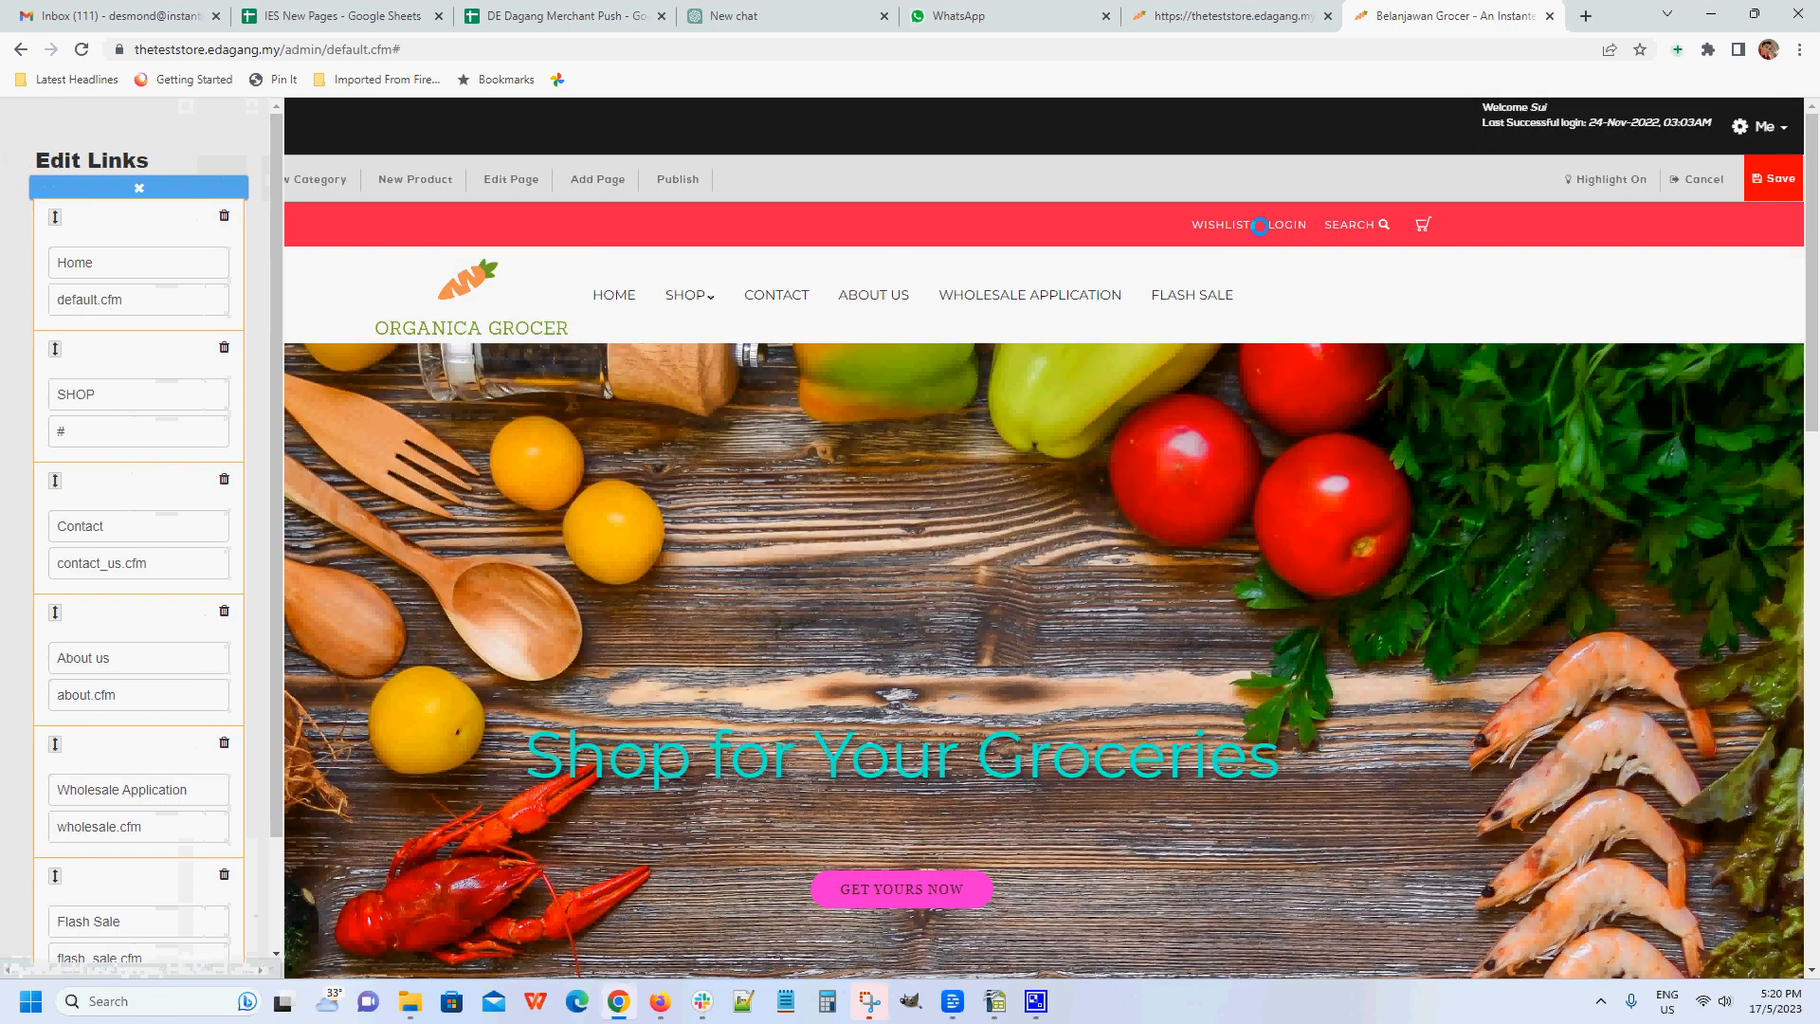
# Add a navigation link named Test pointing to flash_sale.cfm, and discard the layout changes
pyautogui.scroll(-2, 254, 712)
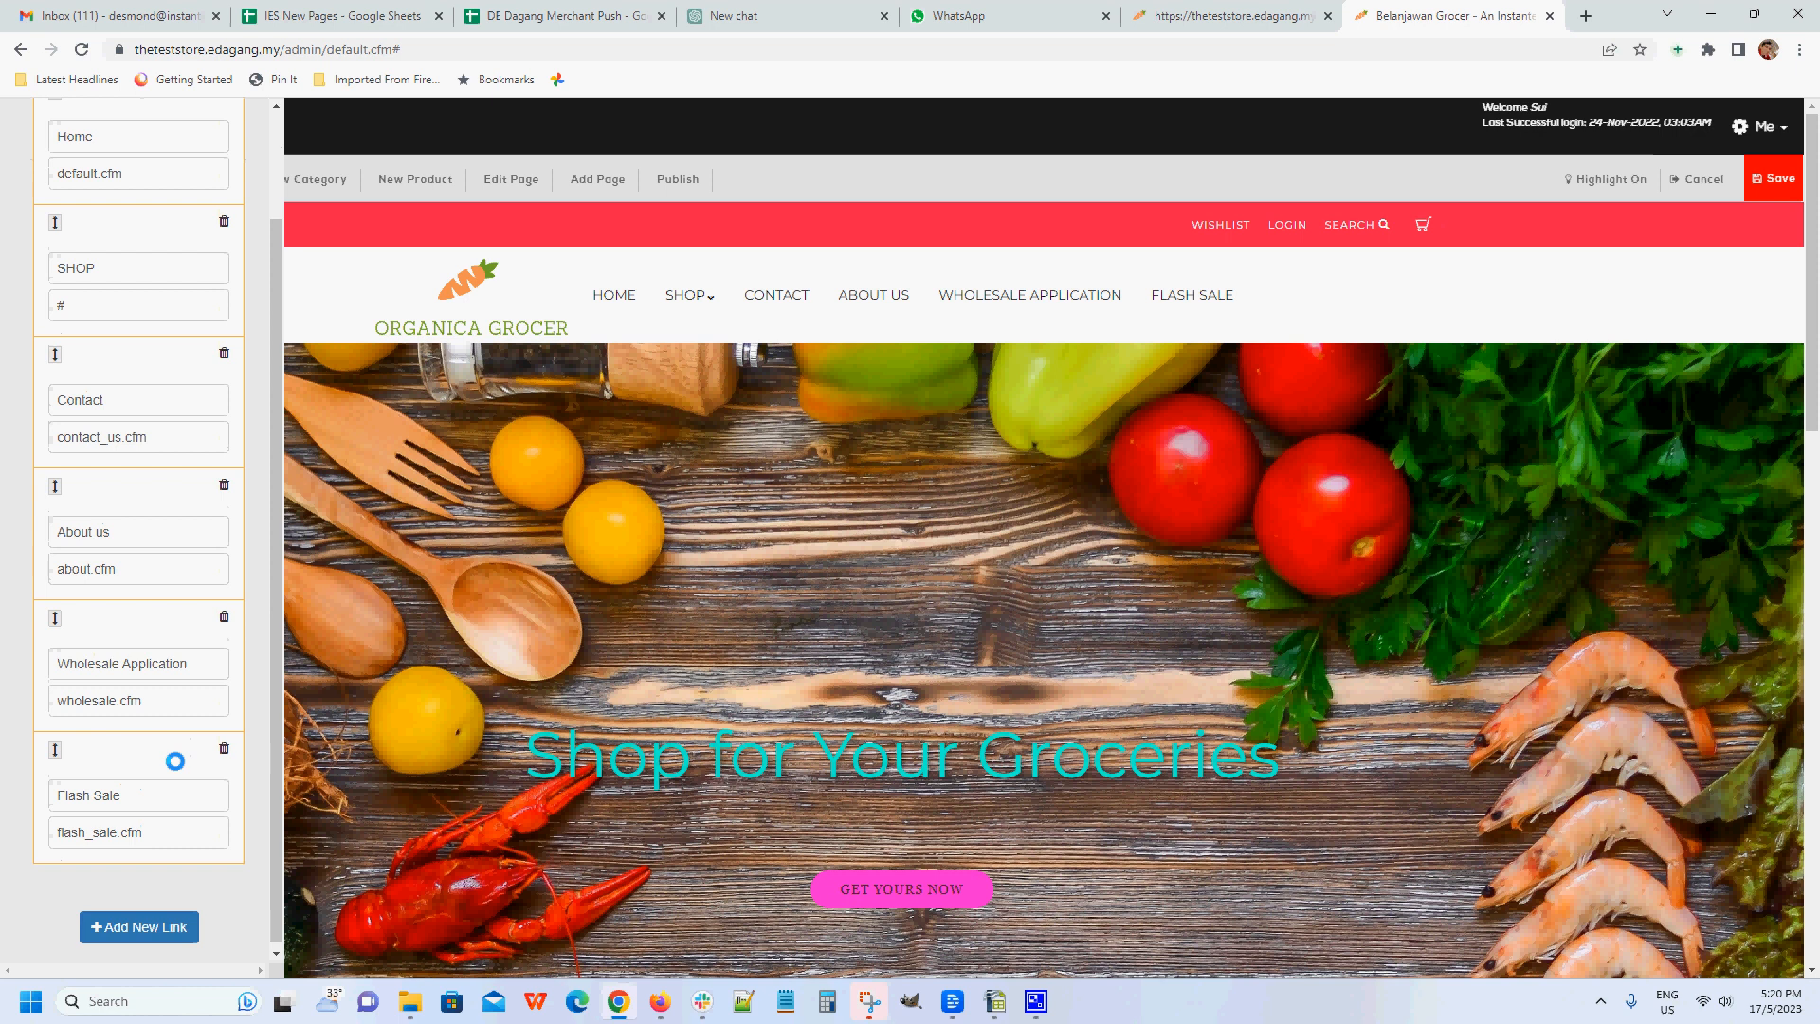
pyautogui.click(139, 919)
pyautogui.scroll(-1, 140, 909)
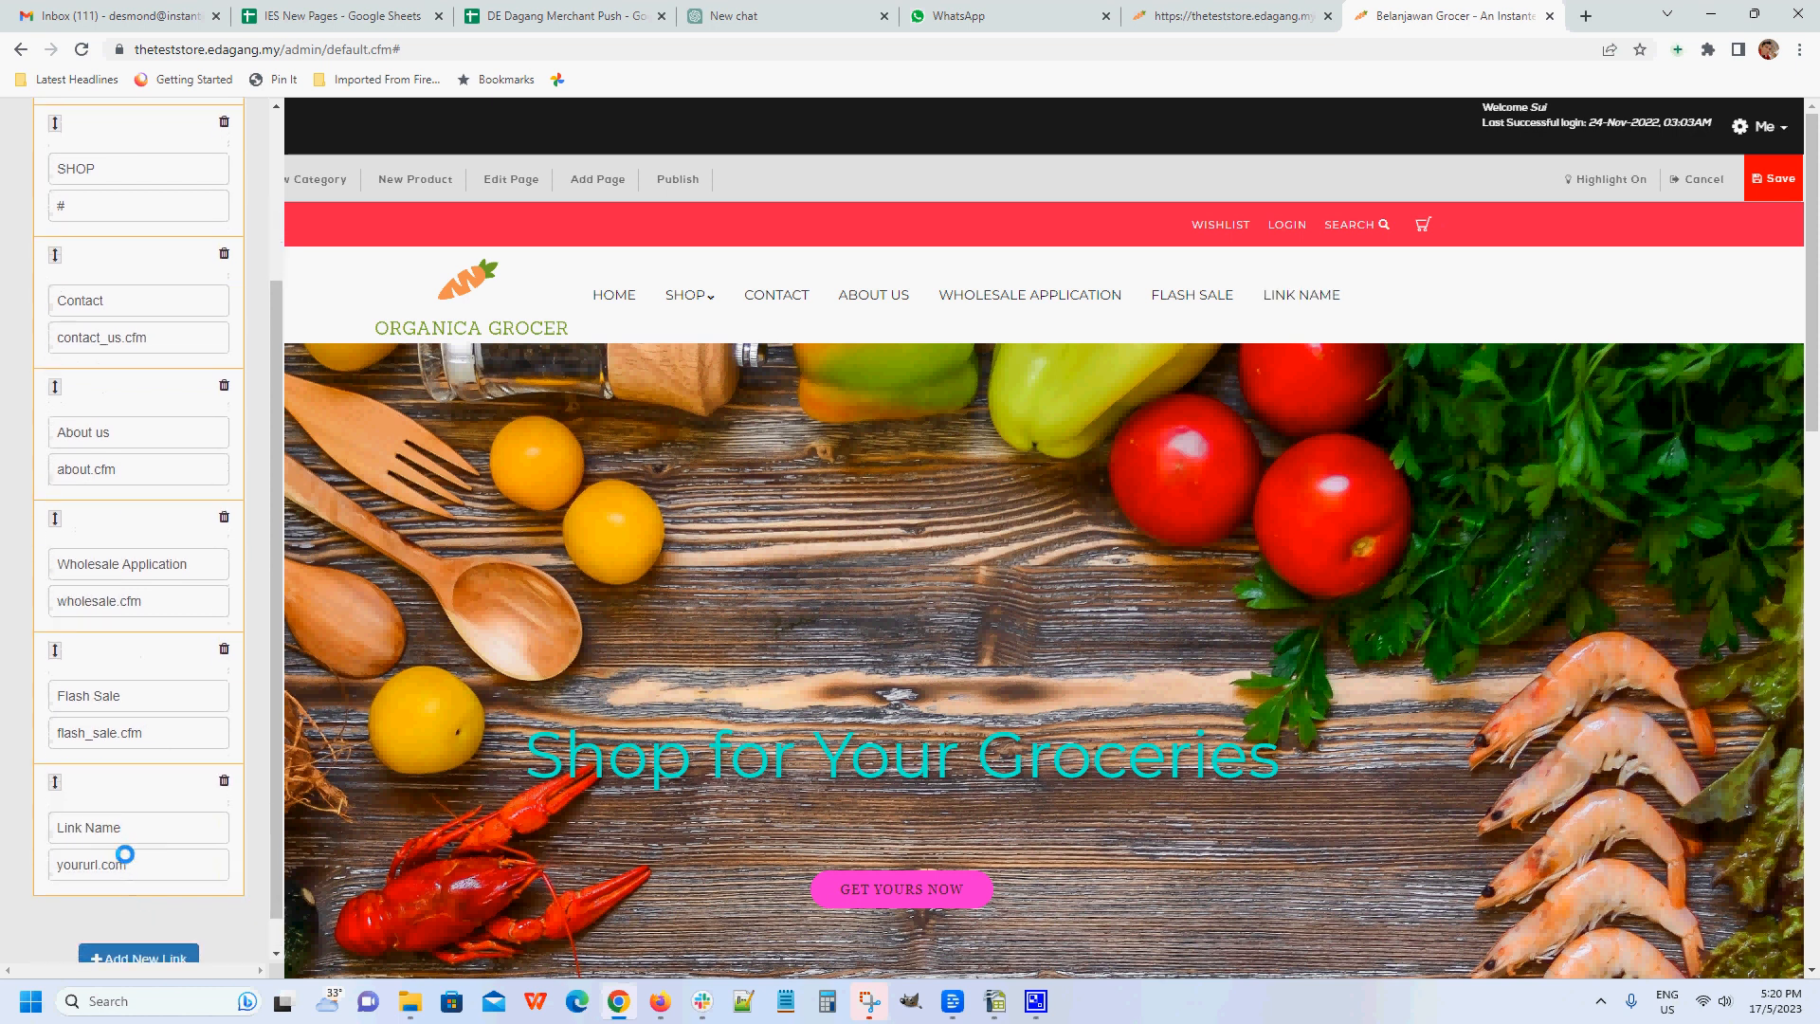
pyautogui.moveTo(134, 829); pyautogui.dragTo(37, 837)
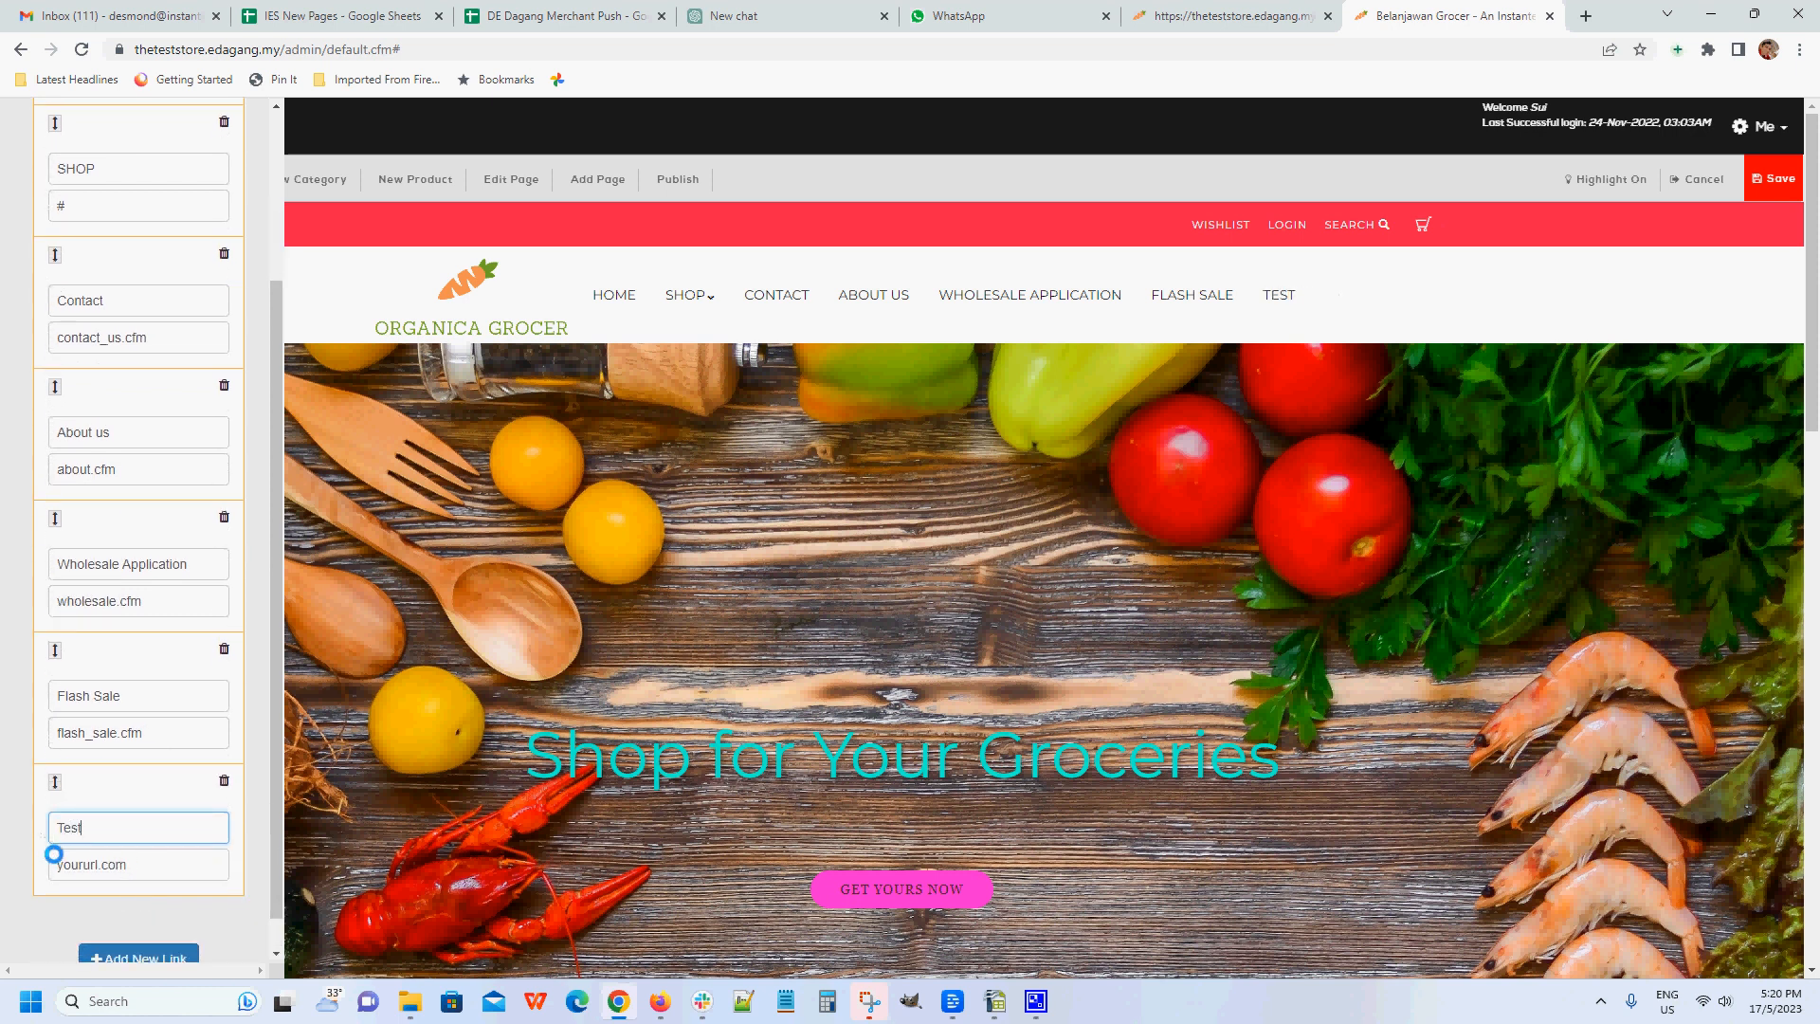
pyautogui.press('Tab')
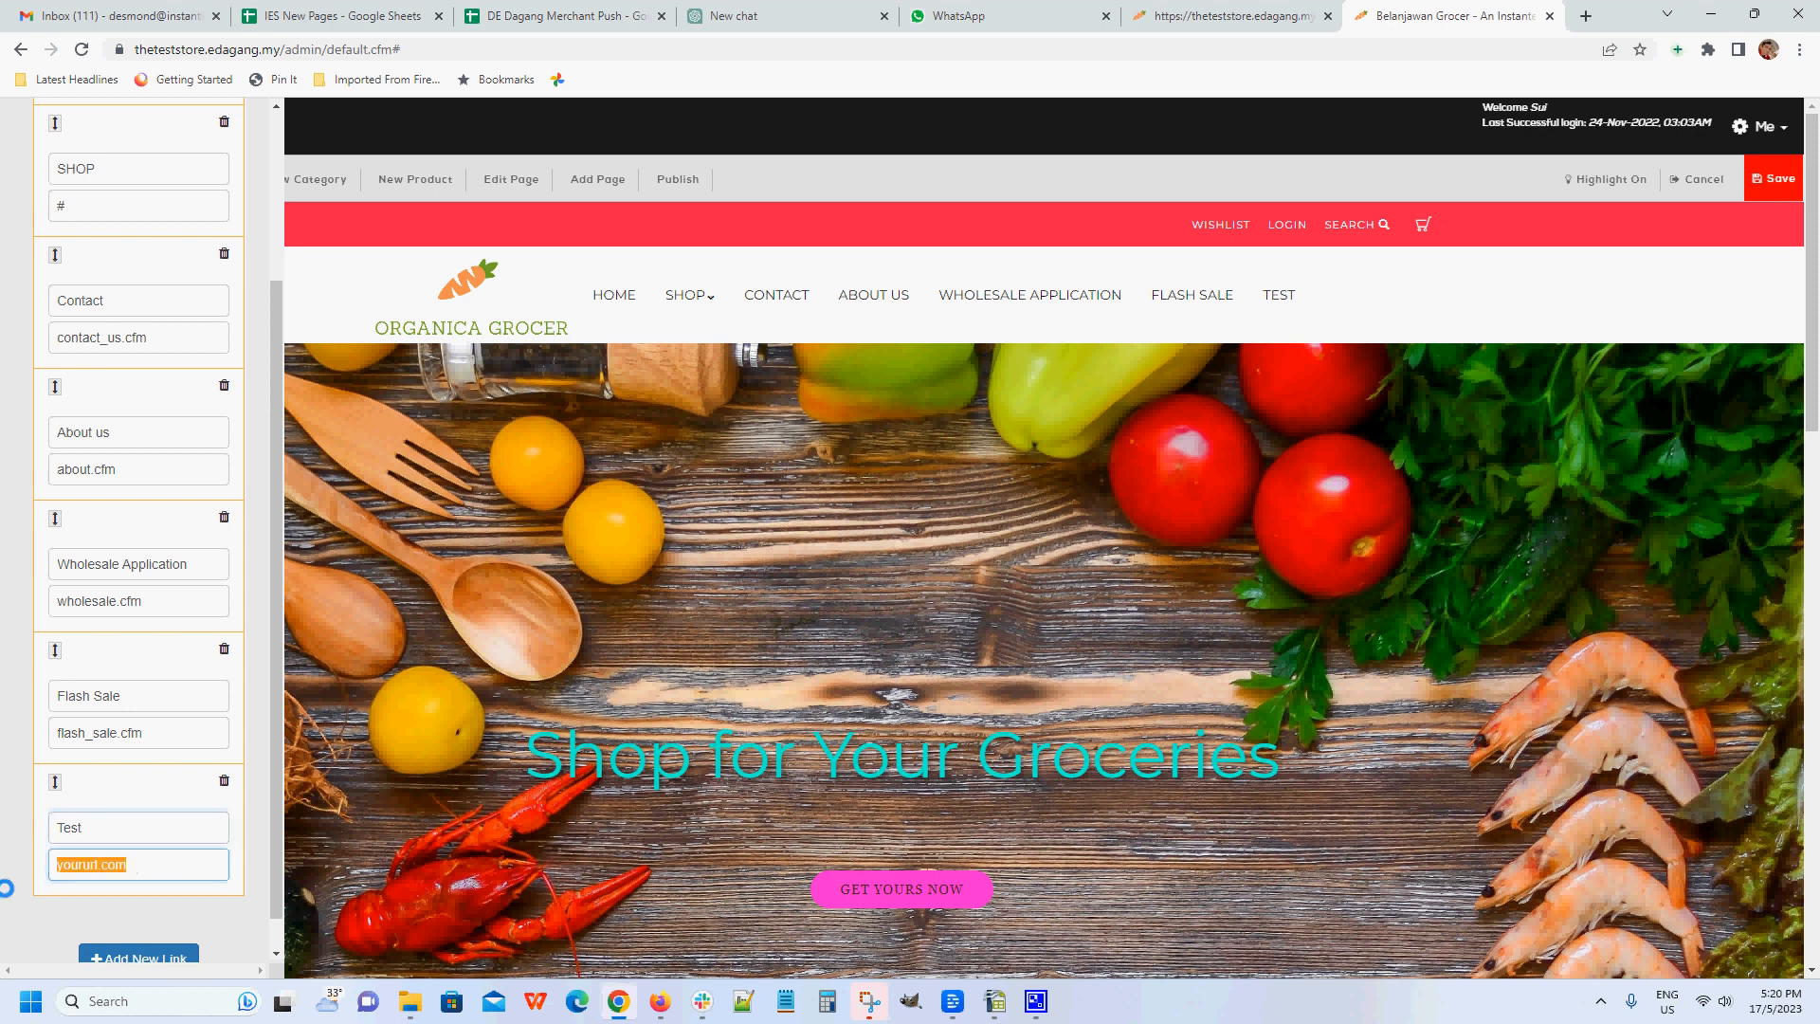
pyautogui.hotkey('ctrl', 'v')
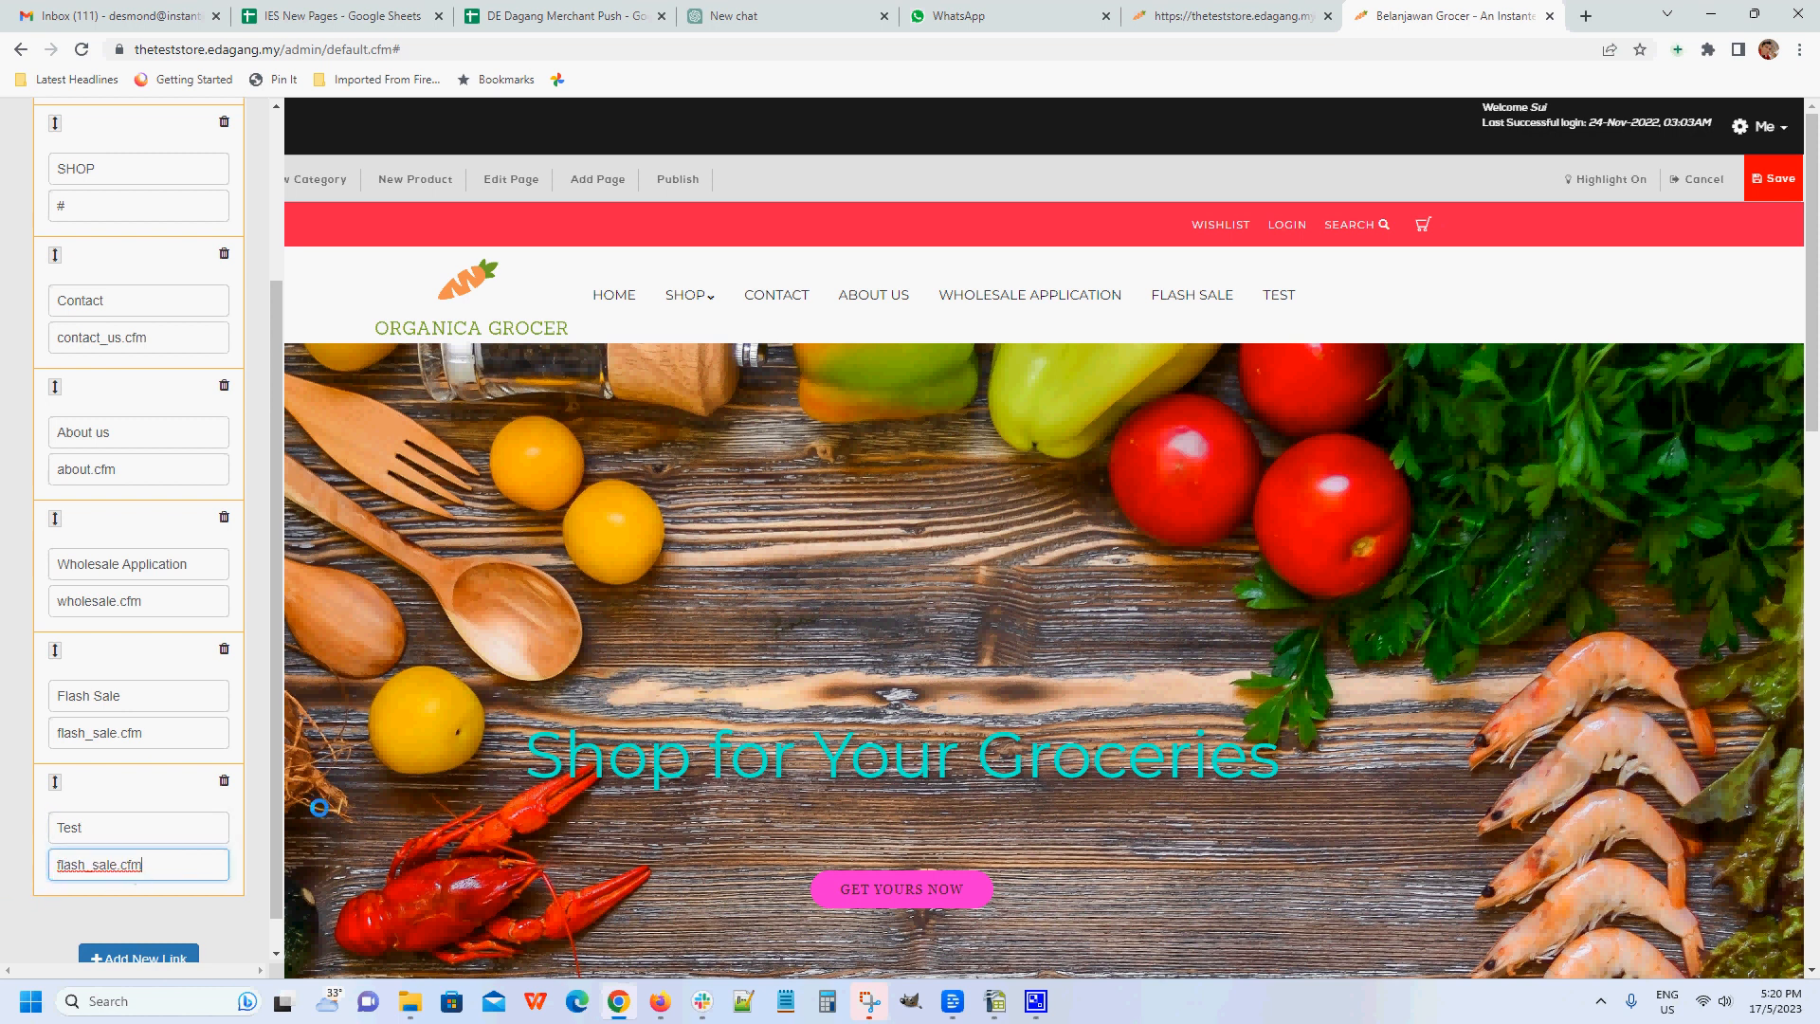
pyautogui.click(1637, 304)
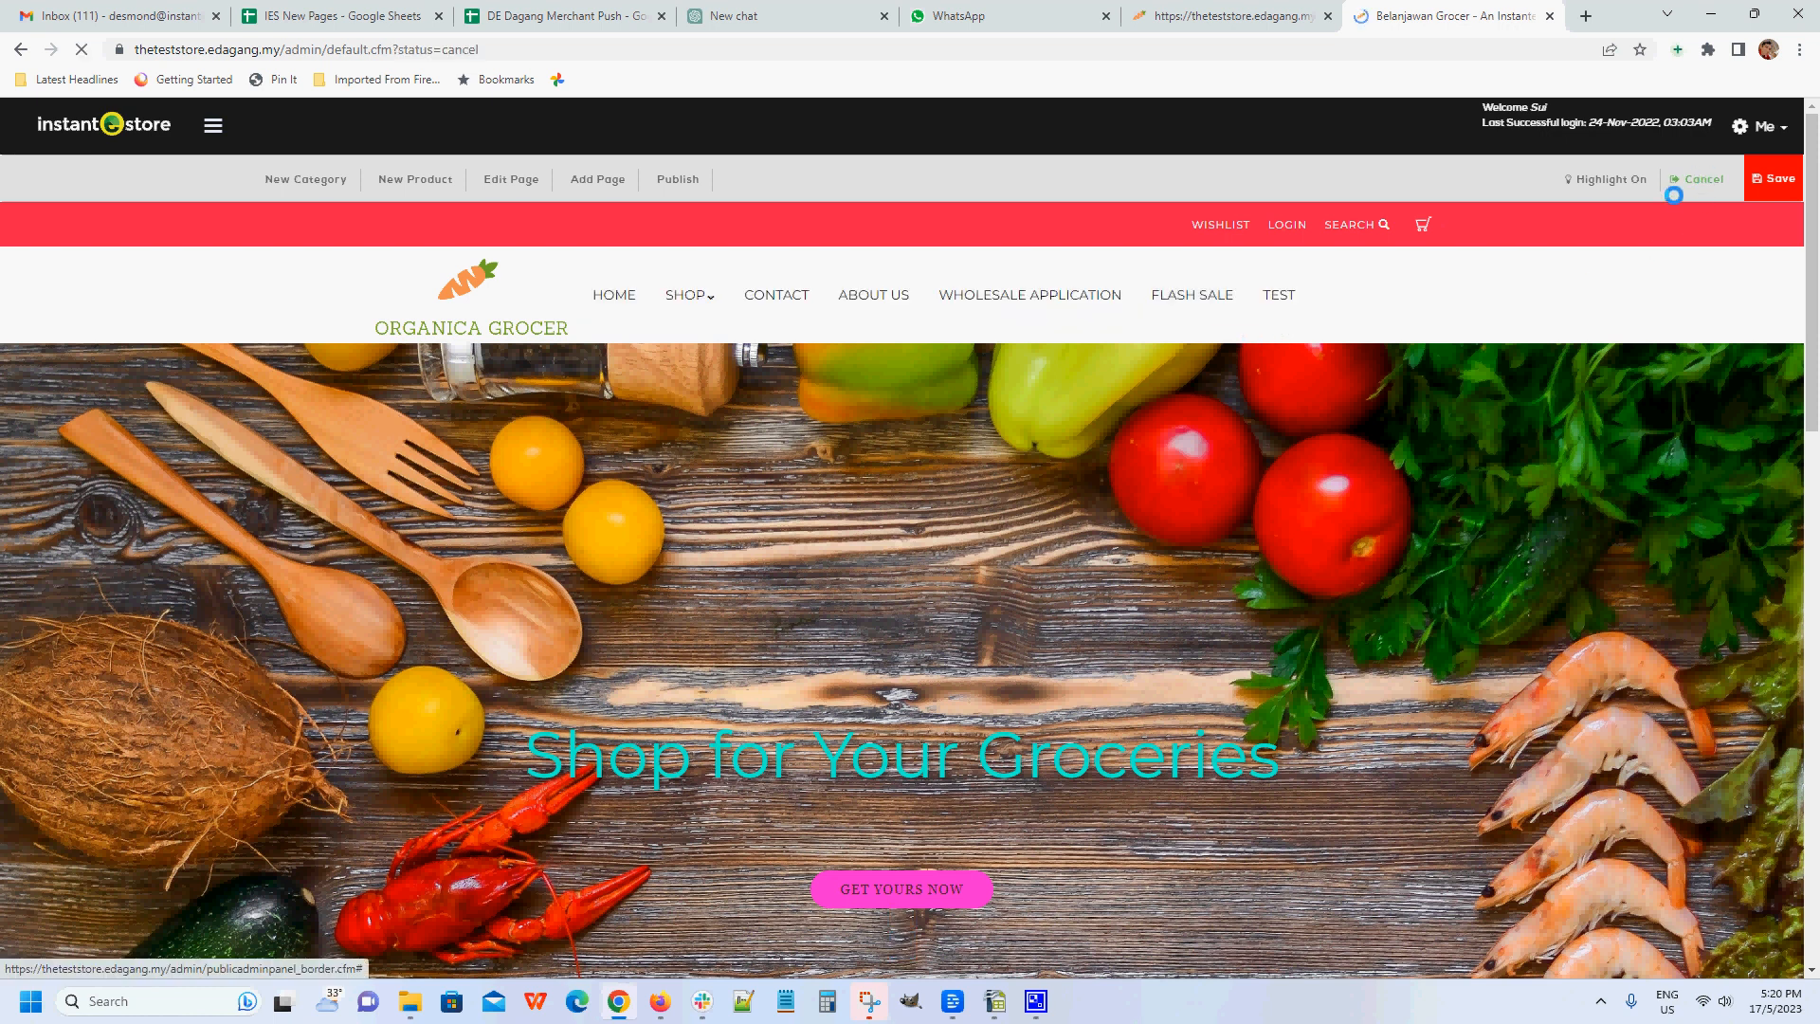
pyautogui.click(1703, 177)
# Reload the storefront's Flash Sale page to check the hampers on sale
pyautogui.click(1211, 19)
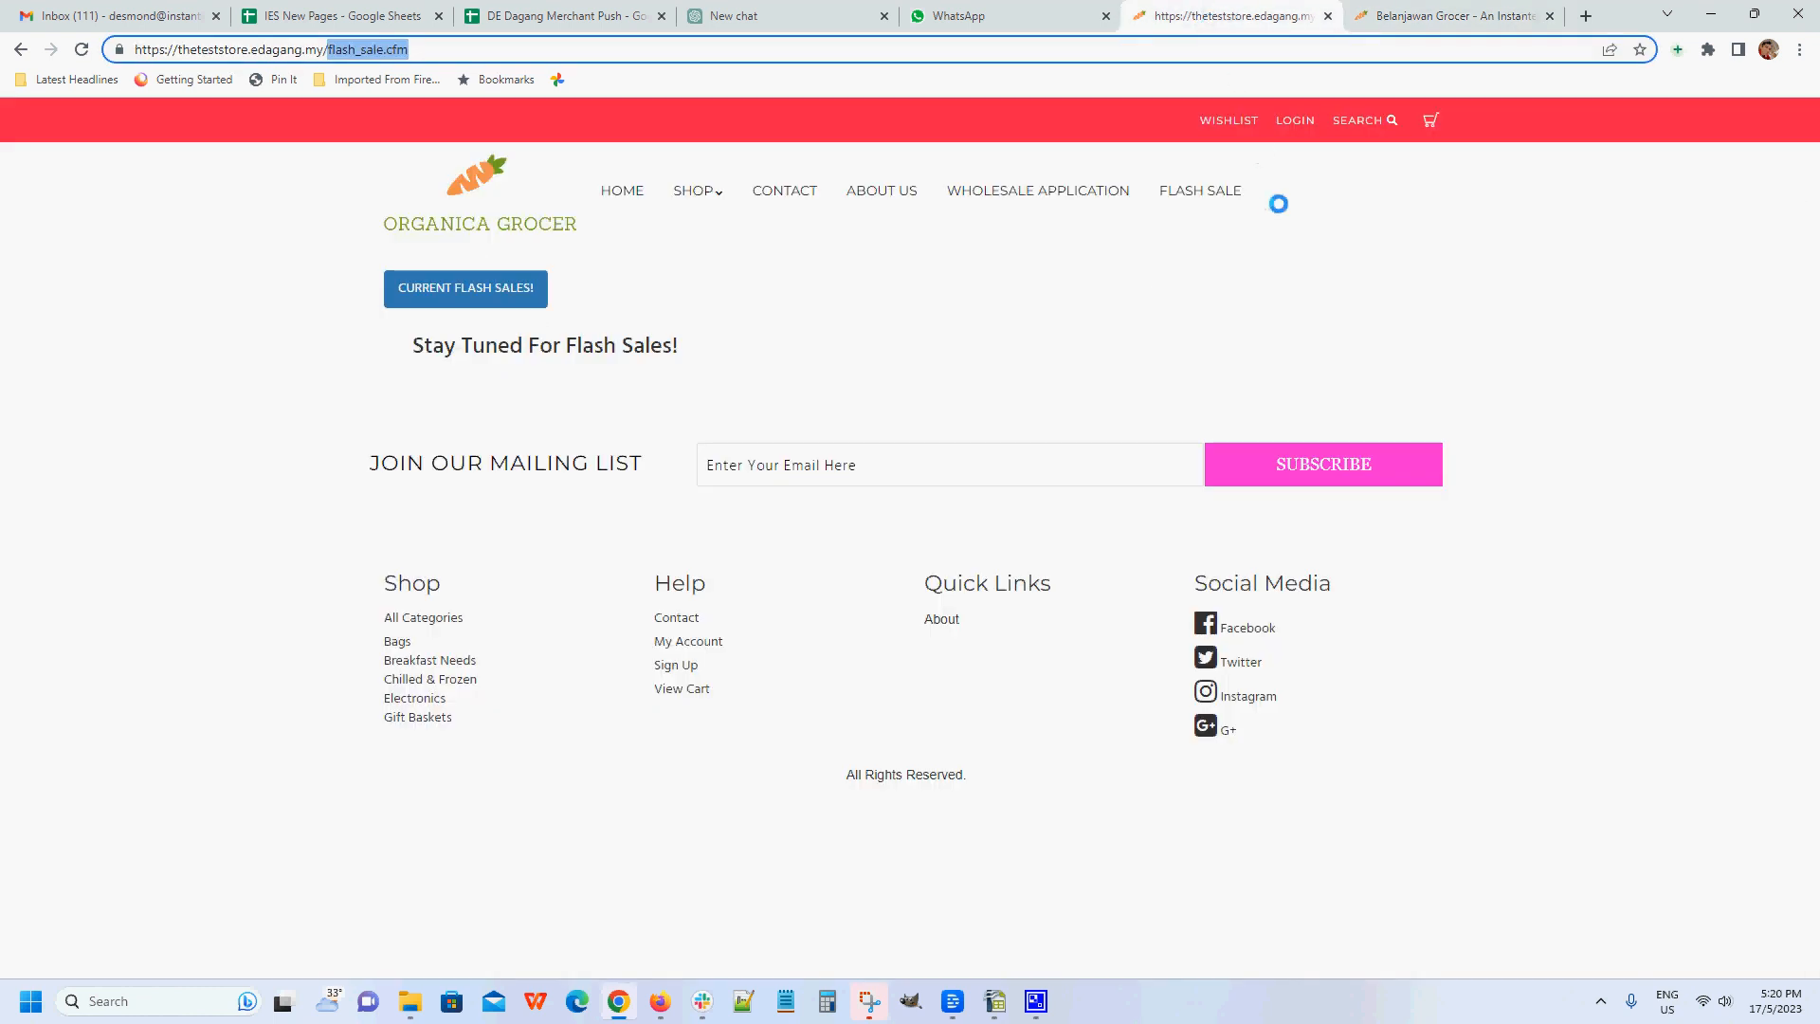
pyautogui.press('Return')
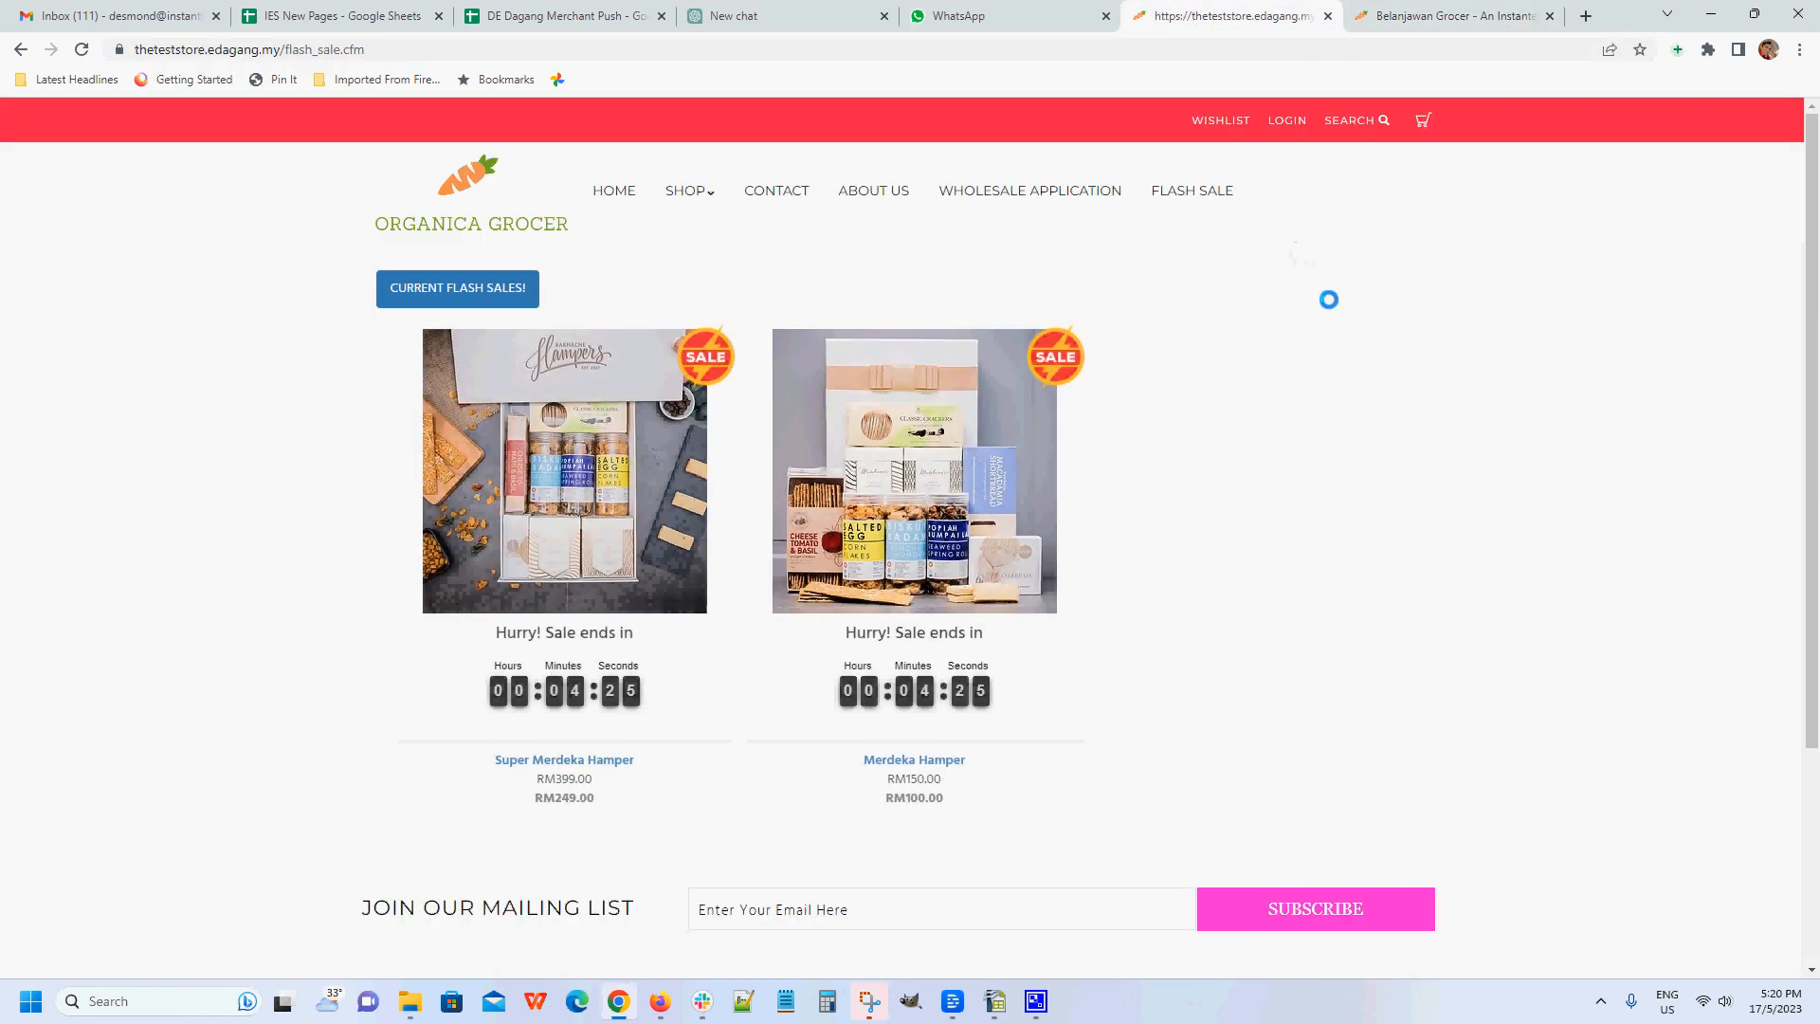